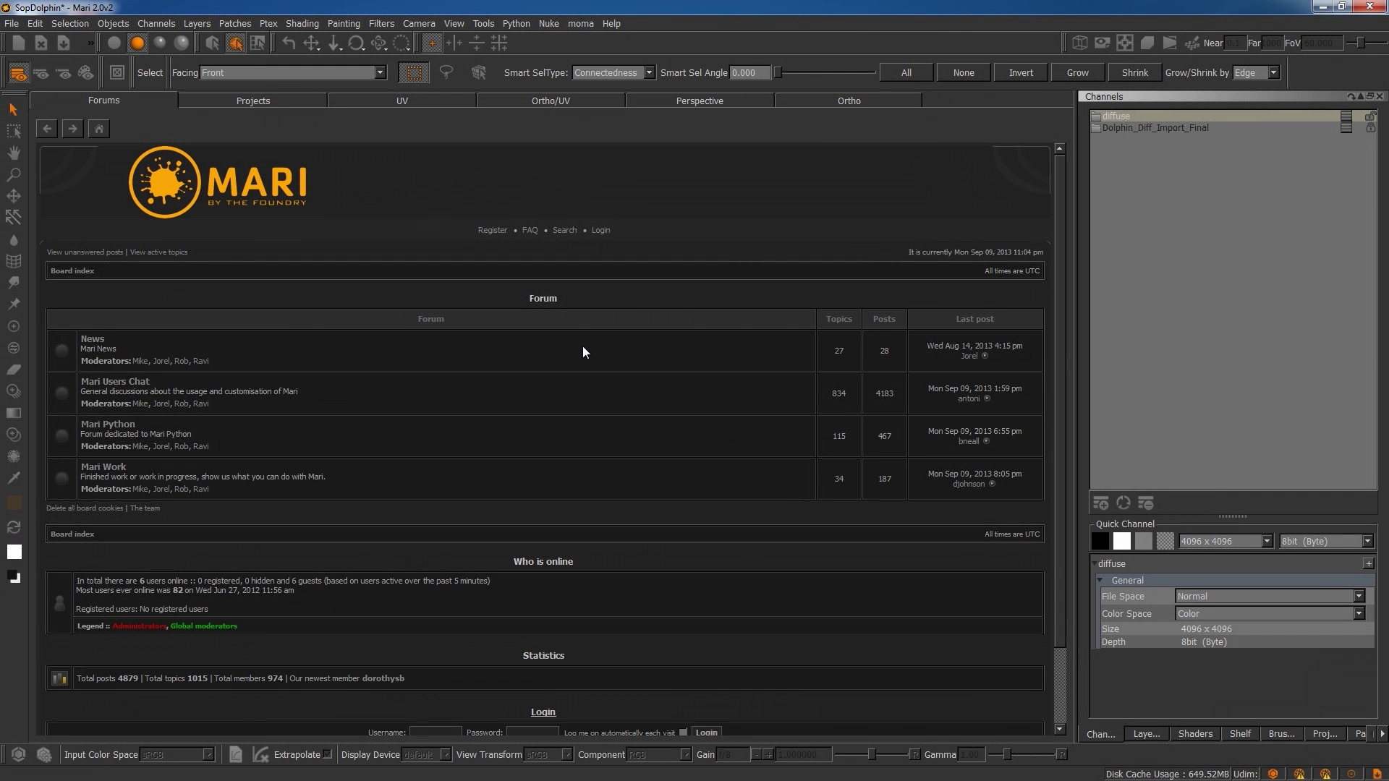
Step: Switch the viewport to the Ortho tab to show the untextured biplane model
left_click(847, 101)
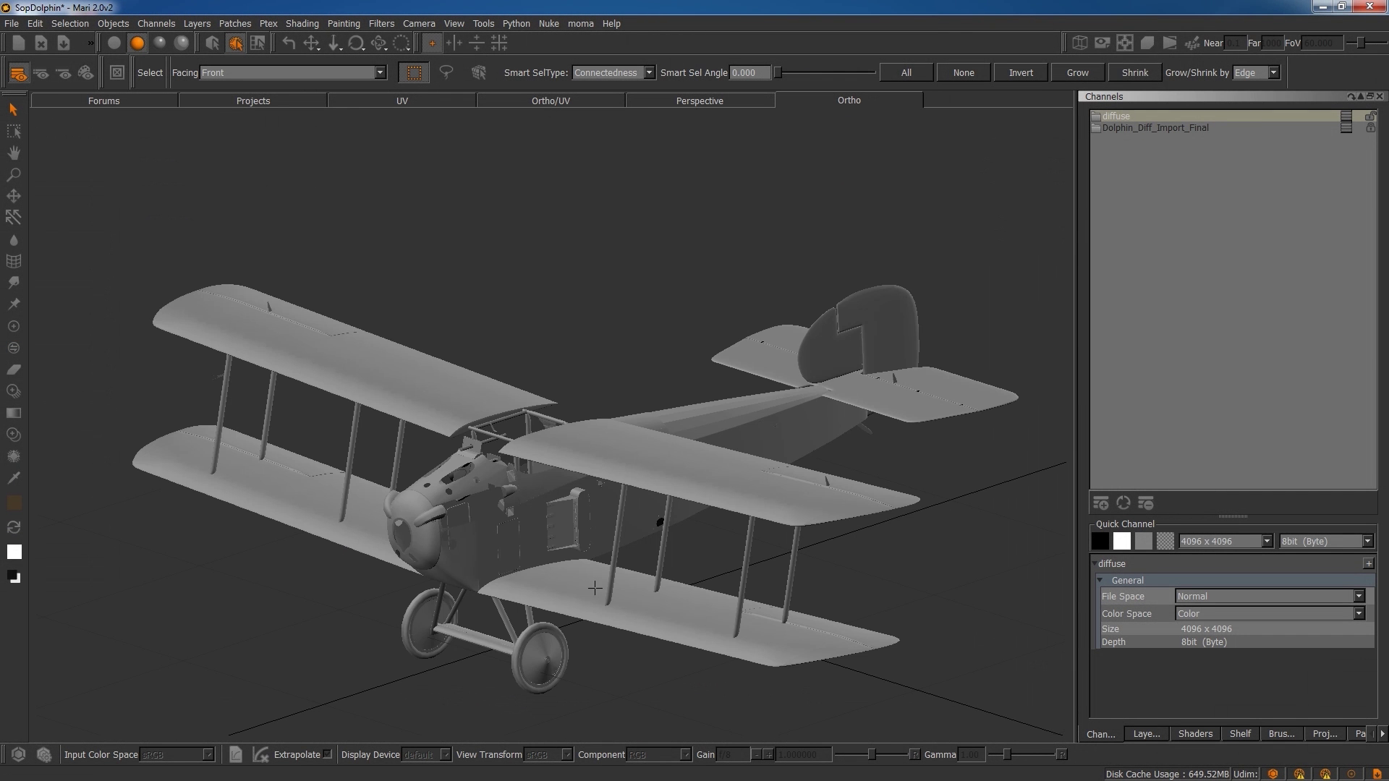
Step: Orbit the biplane to a view from above and make diffuse the active channel
middle_click_drag(506, 579, 606, 584)
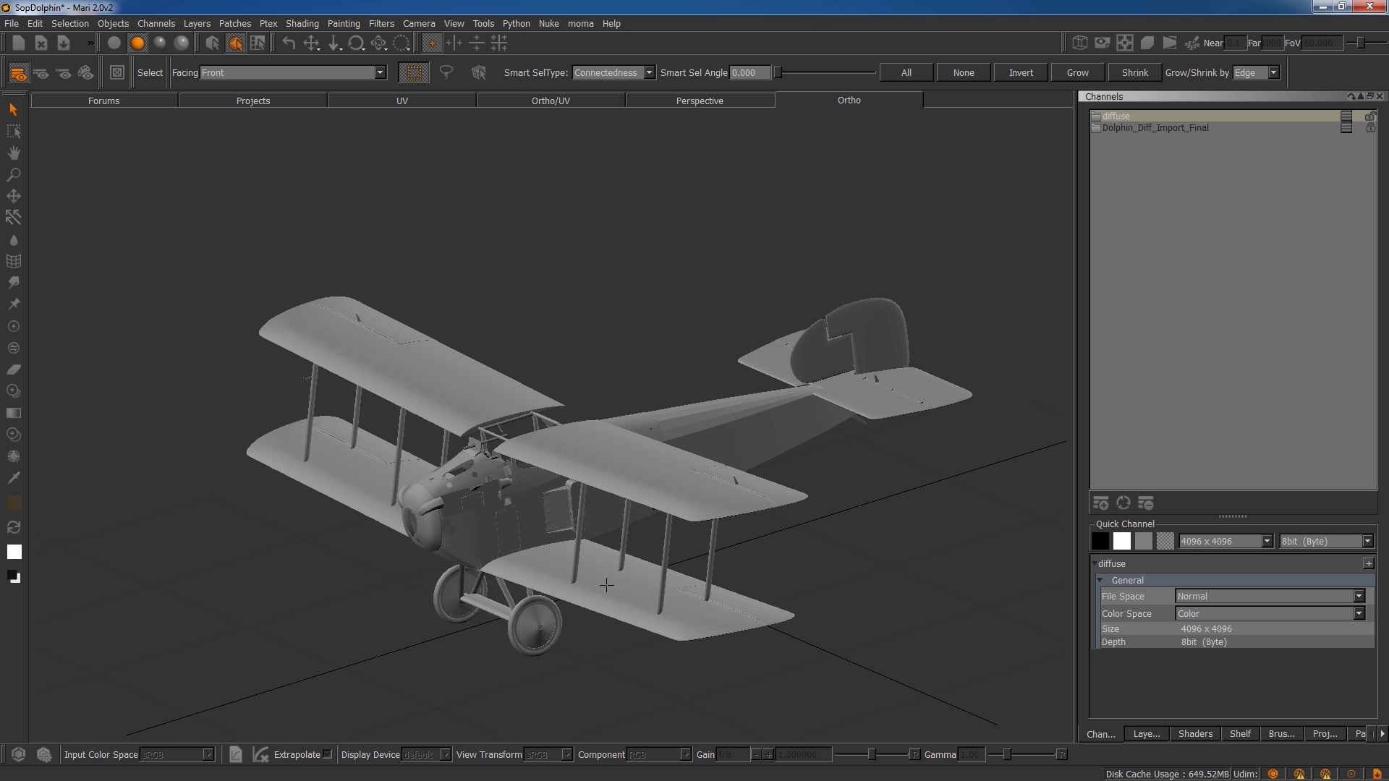
middle_click_drag(562, 621, 605, 653)
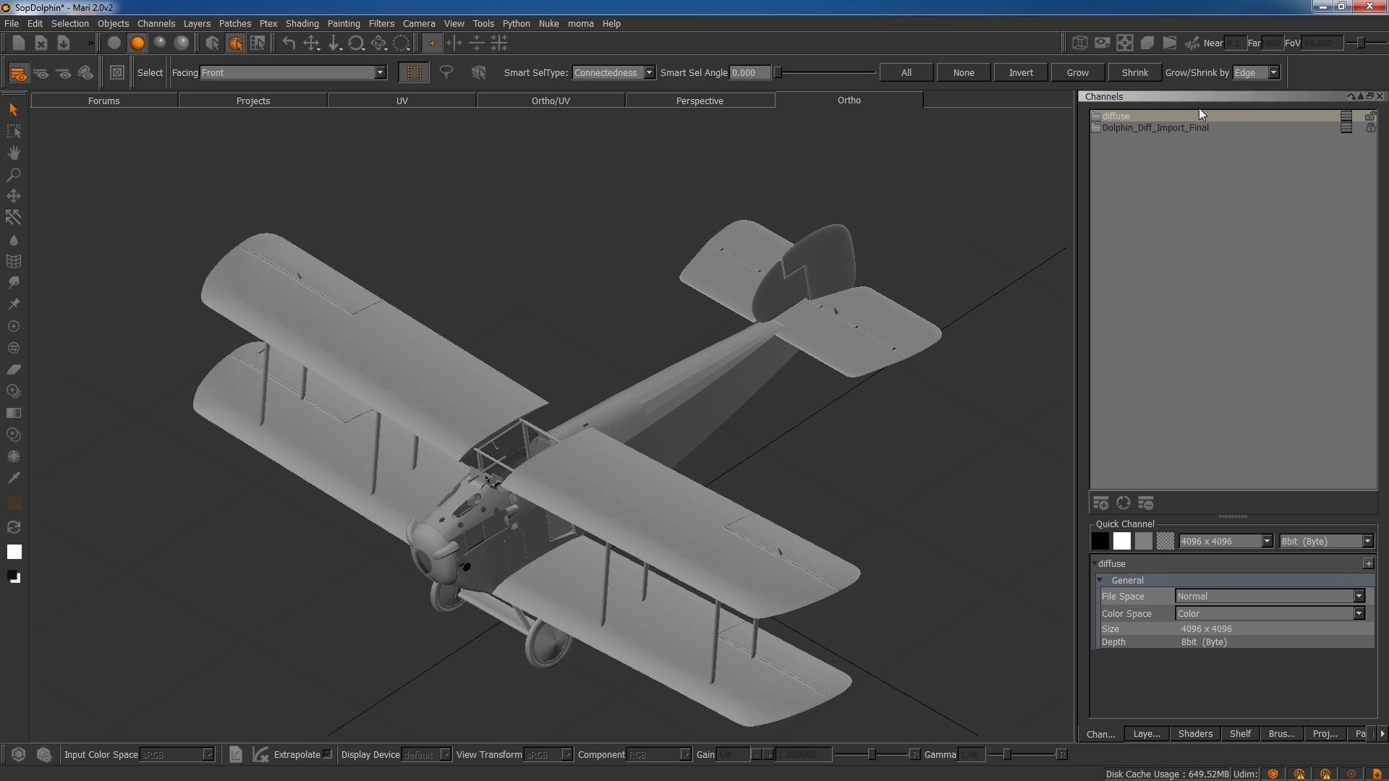
left_click(1164, 117)
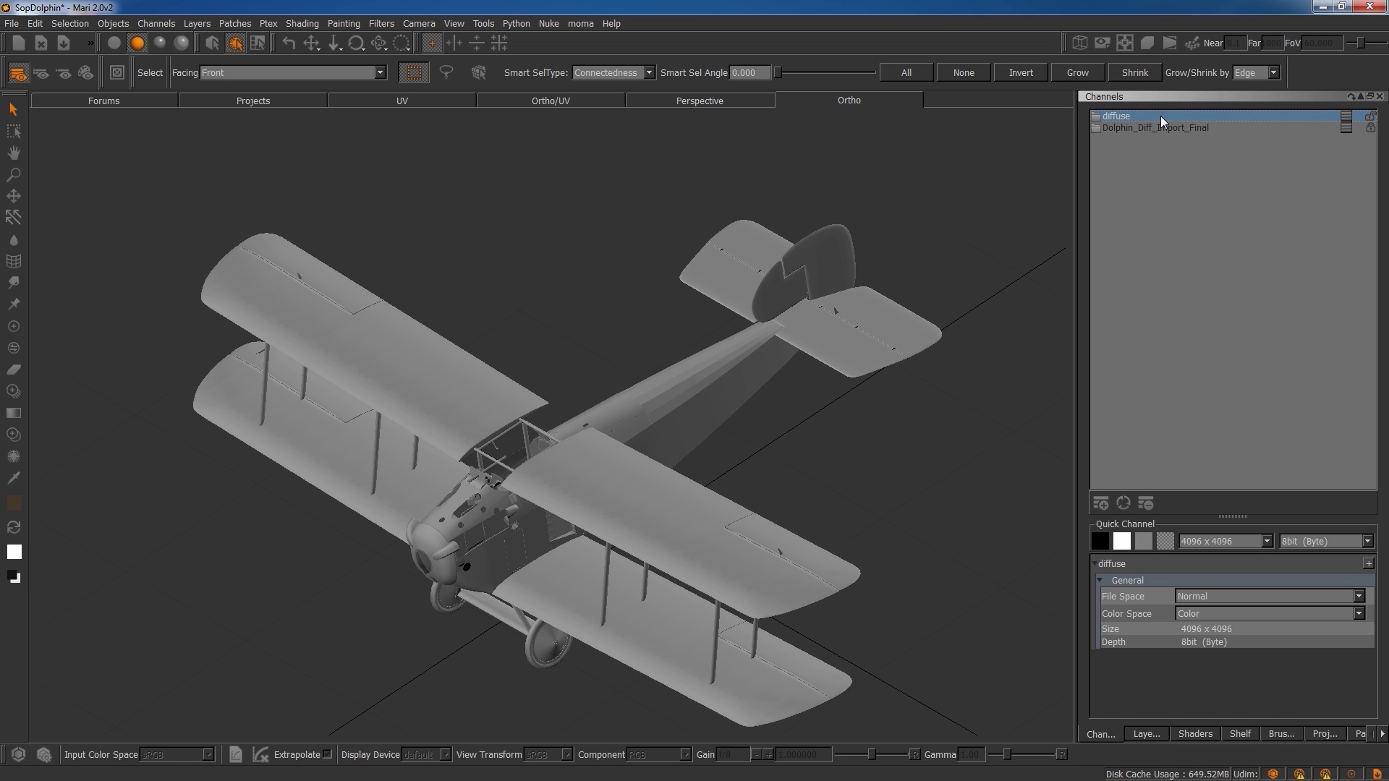
left_click(449, 99)
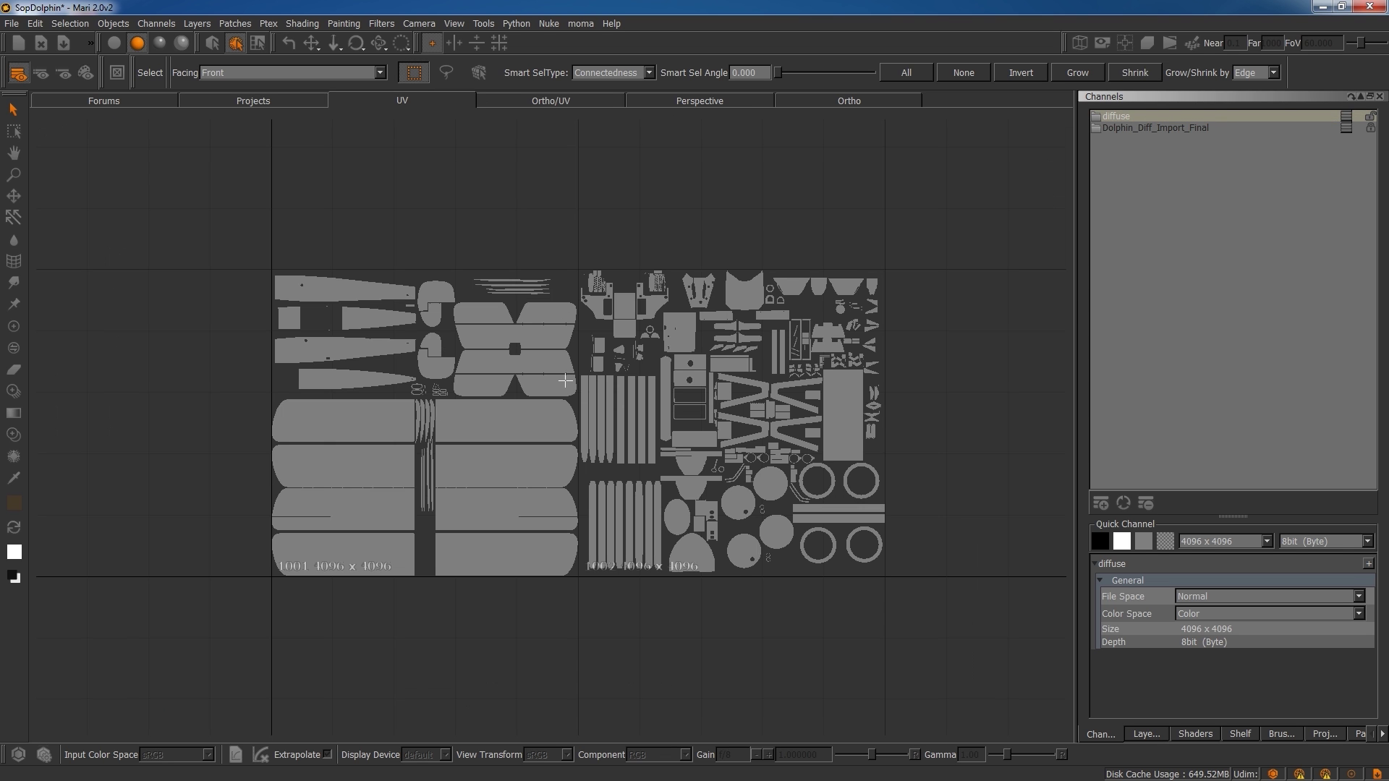
scroll(425, 615, "up", 4)
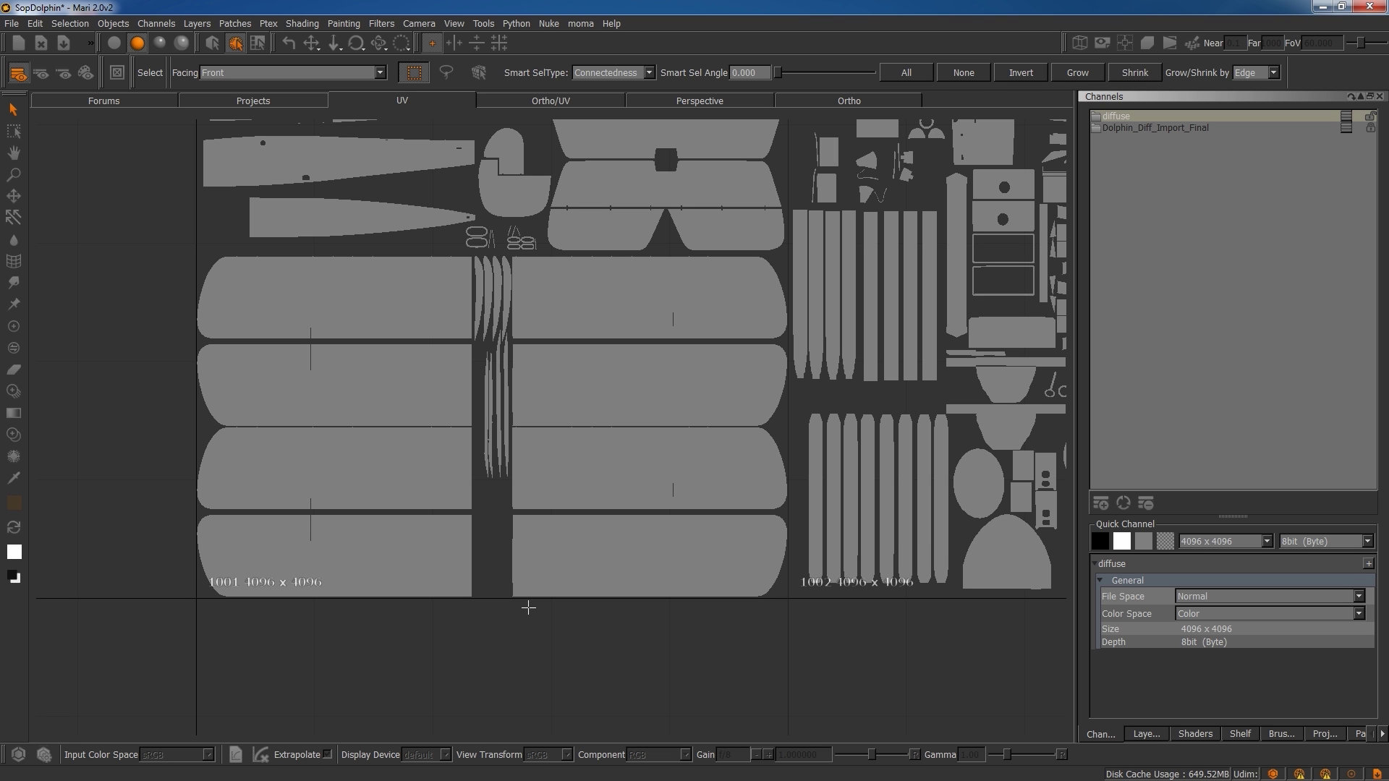
scroll(434, 622, "up", 3)
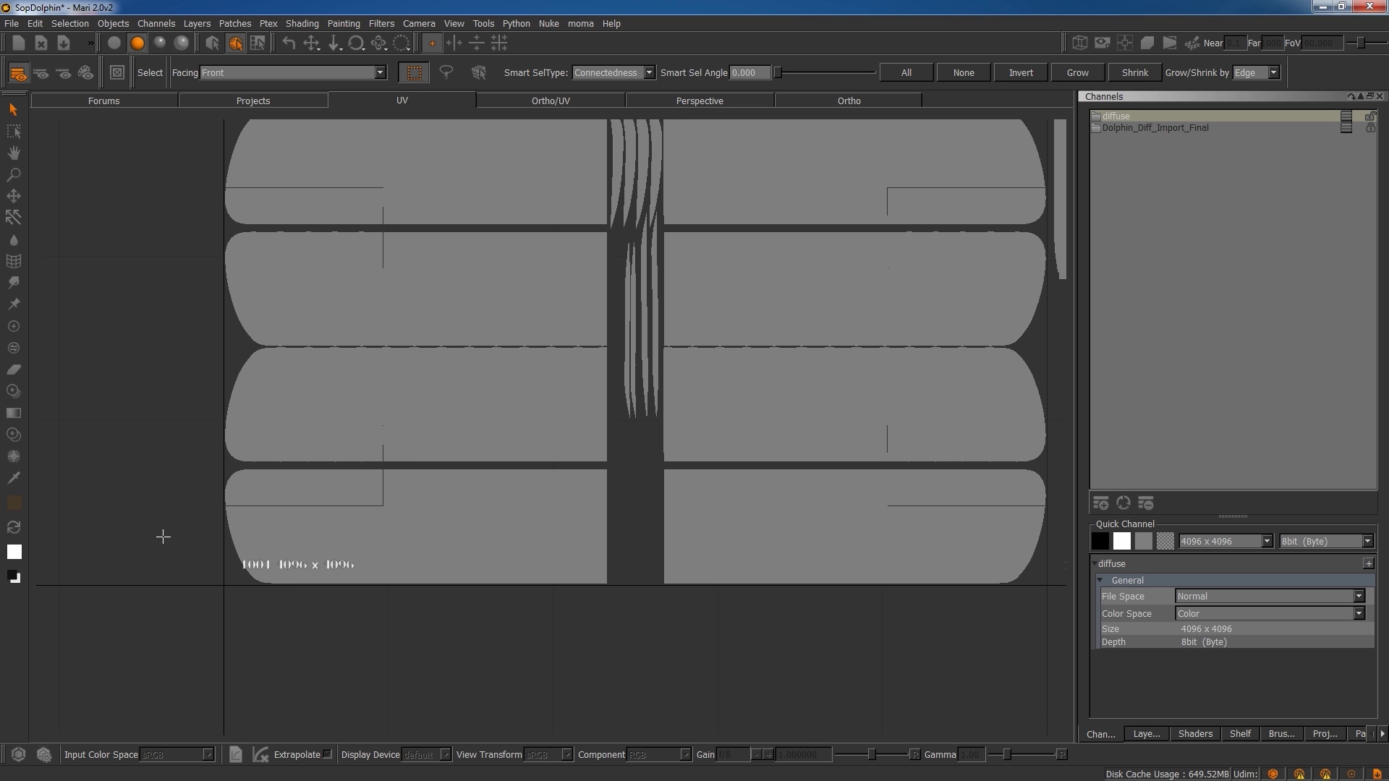
scroll(297, 571, "down", 5)
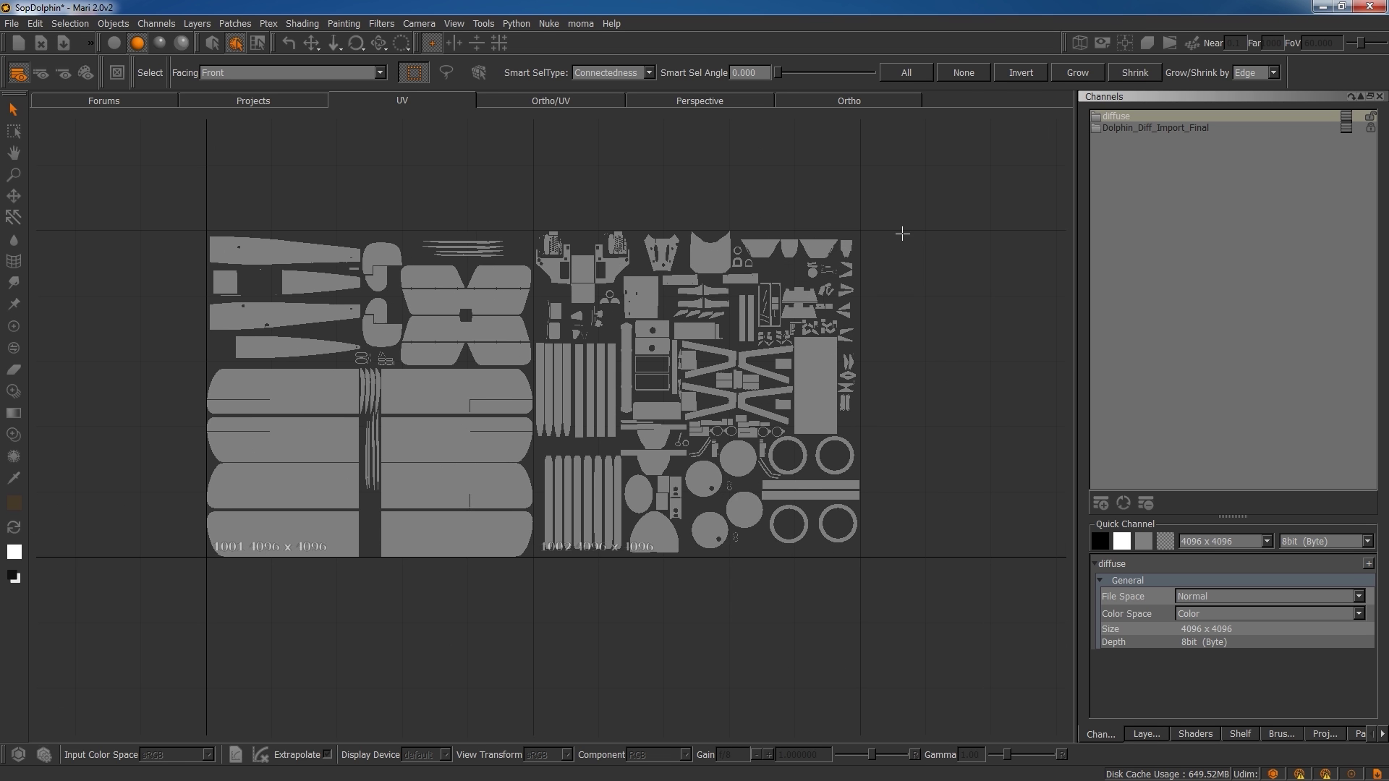
left_click(848, 102)
middle_click_drag(640, 483, 629, 549)
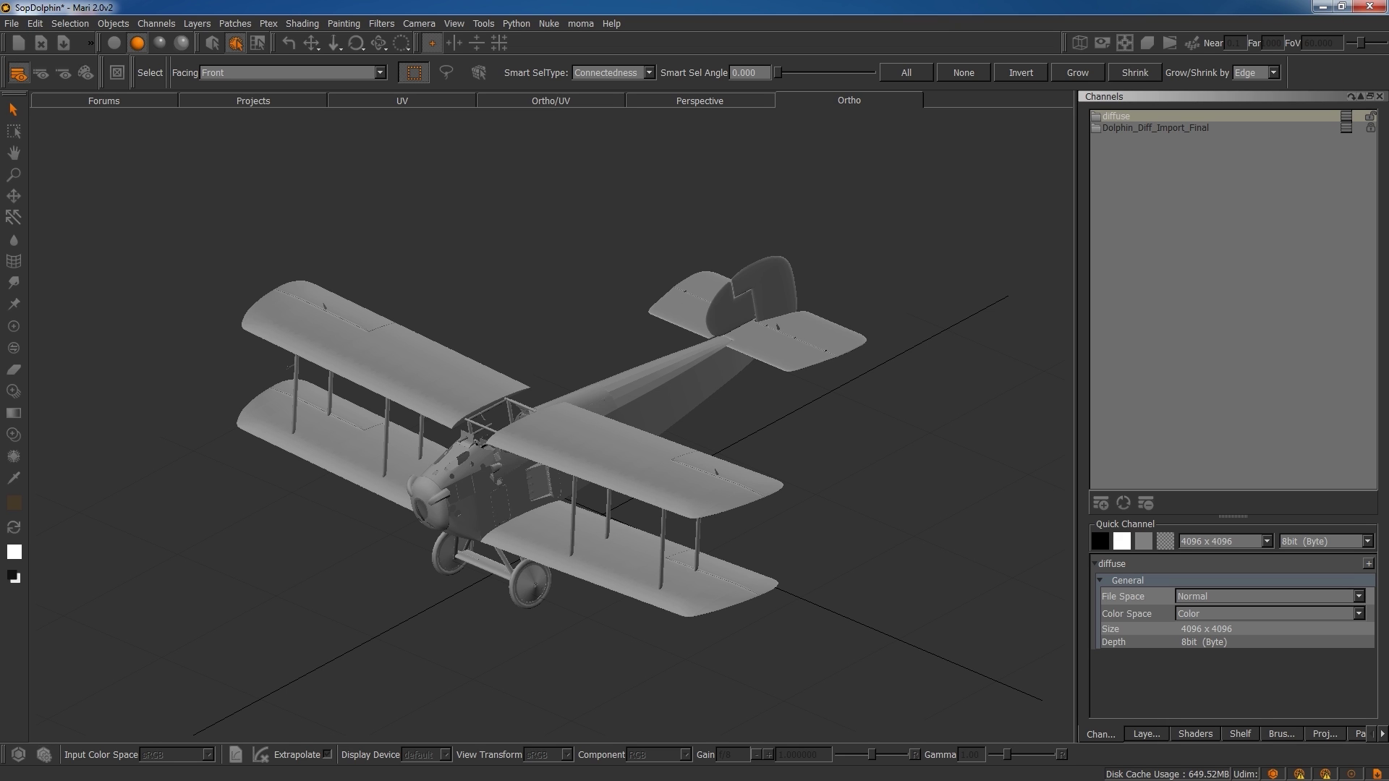
key("alt+Tab")
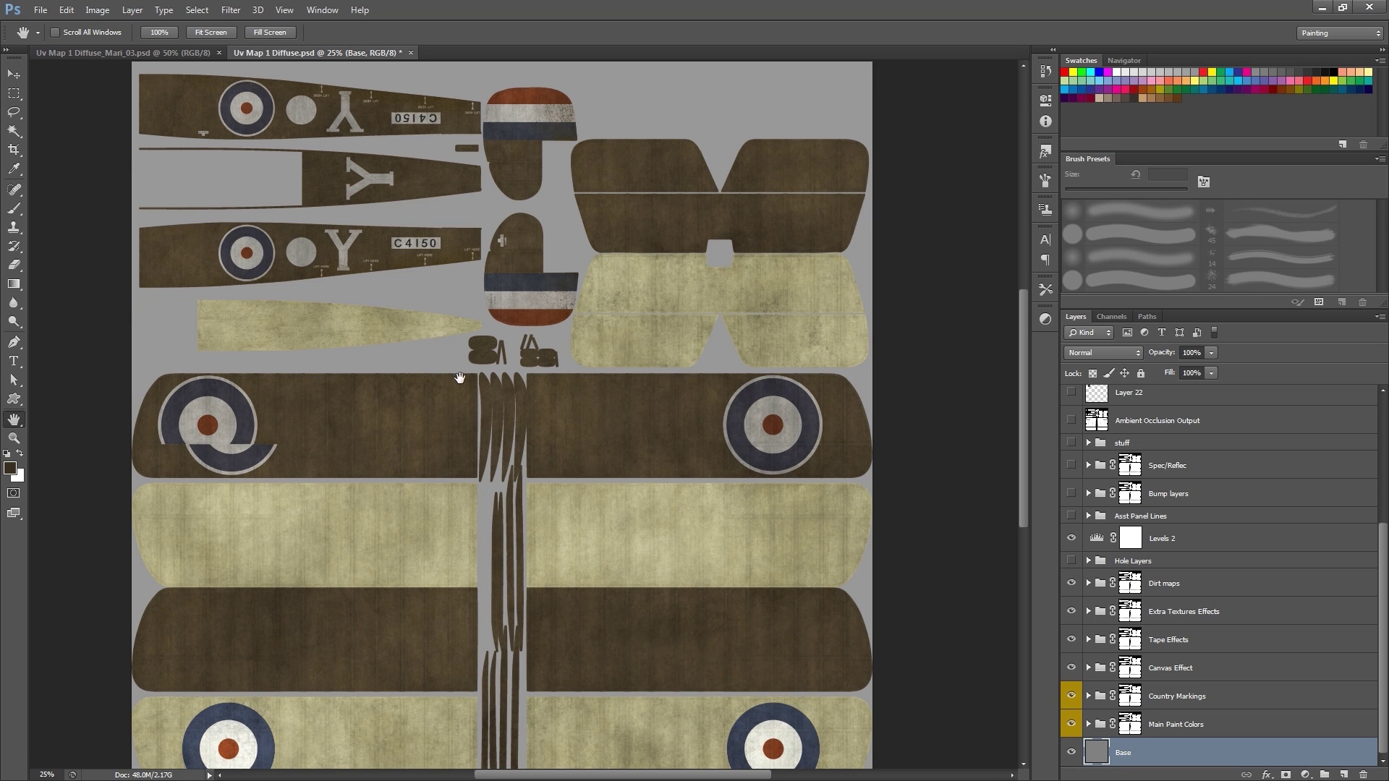
Step: Scroll the Layers panel and pan the Uv Map 1 Diffuse.psd texture to review its groups
mouse_move(1382, 591)
left_mouse_down()
mouse_move(1386, 467)
mouse_move(1386, 585)
left_mouse_up()
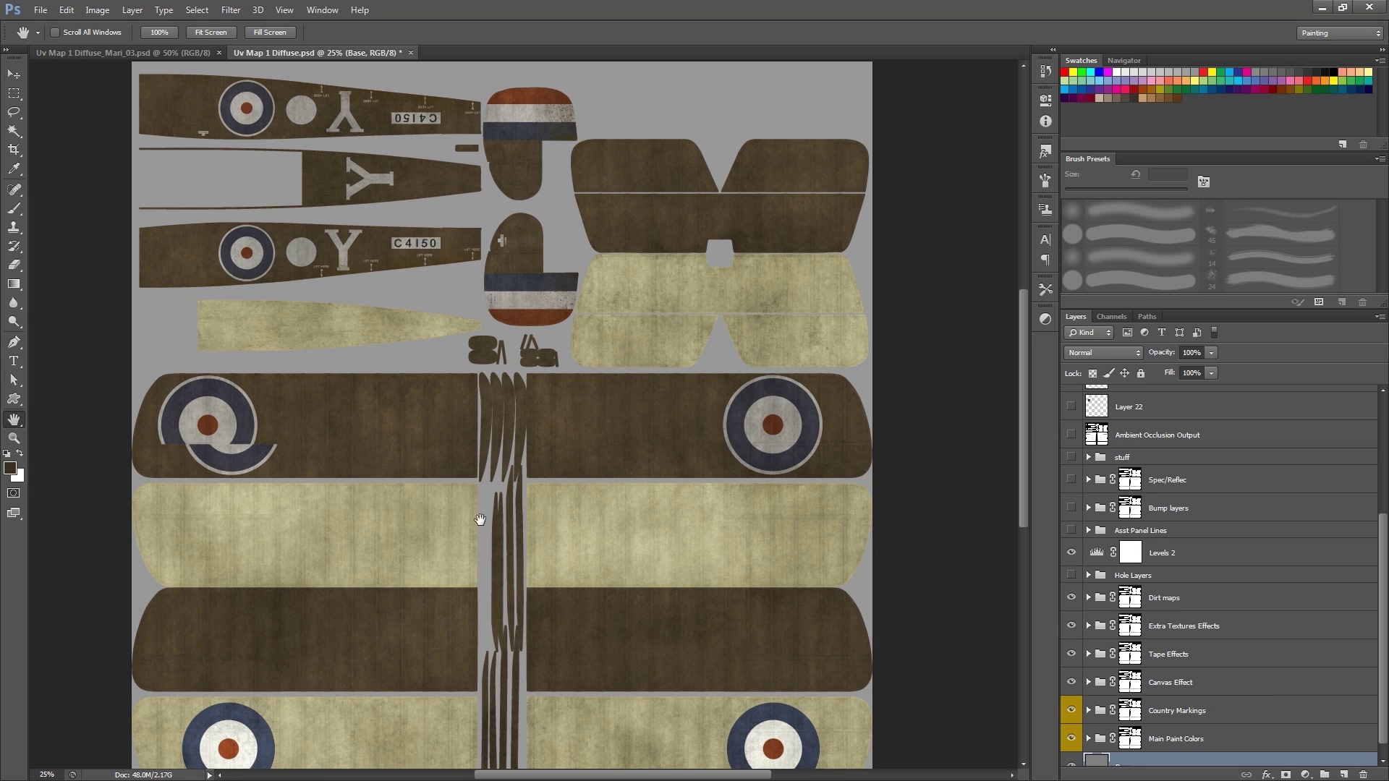
left_click_drag(481, 587, 509, 622)
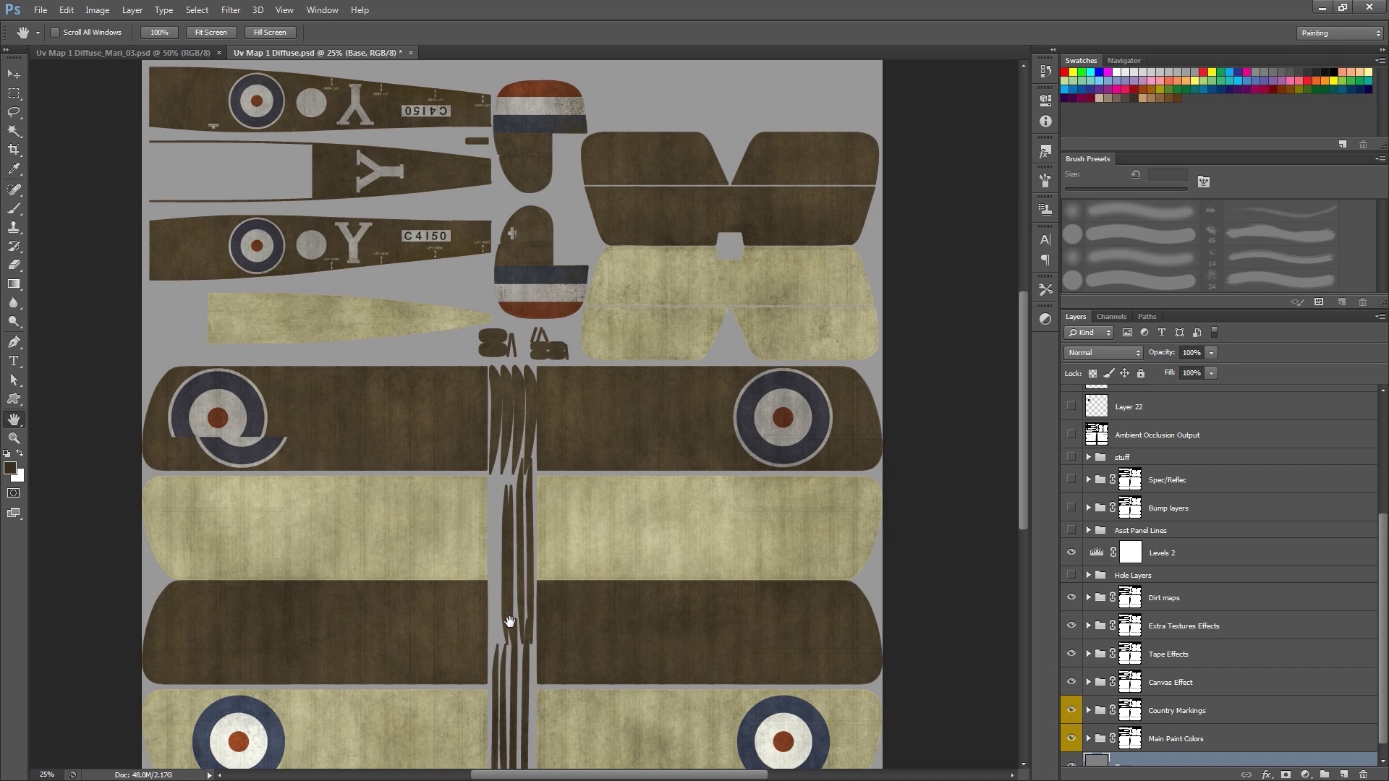
left_click(1176, 531)
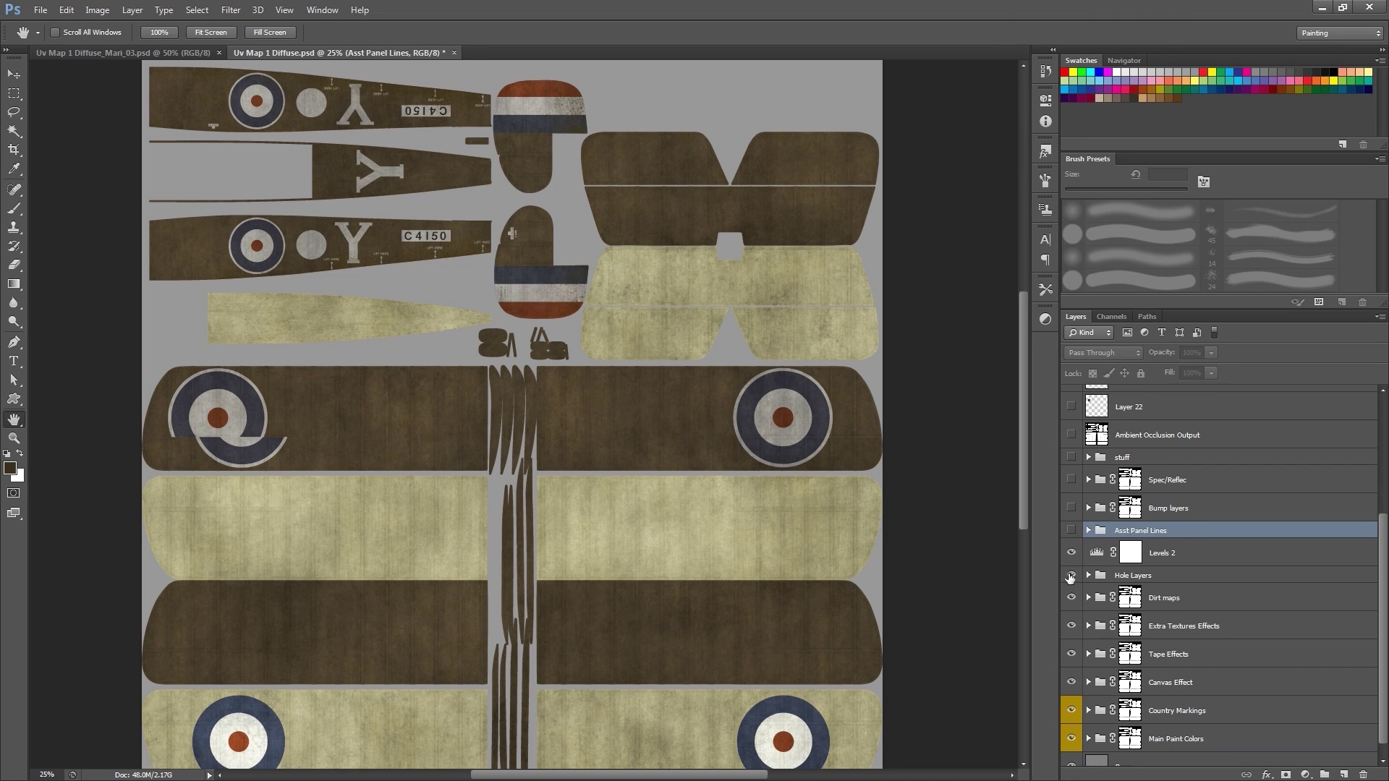
left_click(1118, 577)
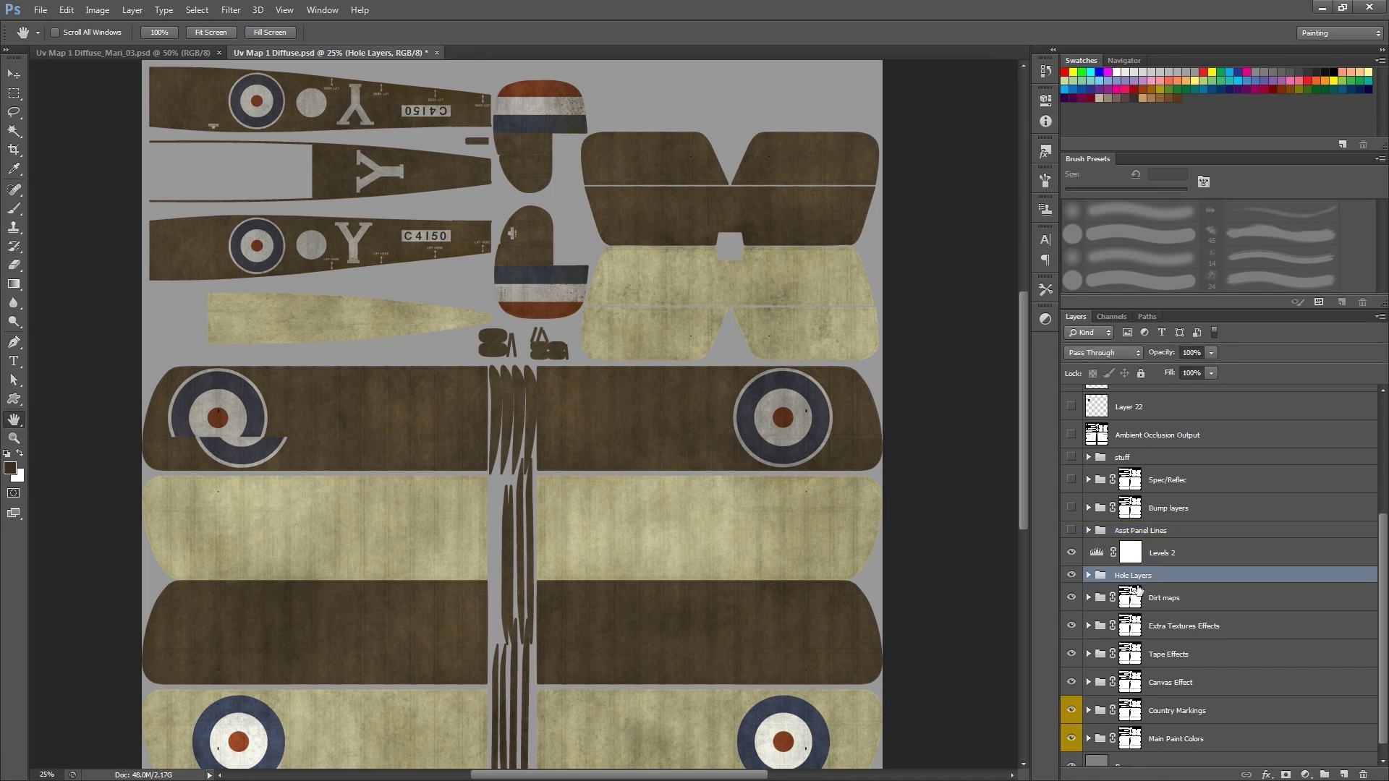
left_click(1102, 355)
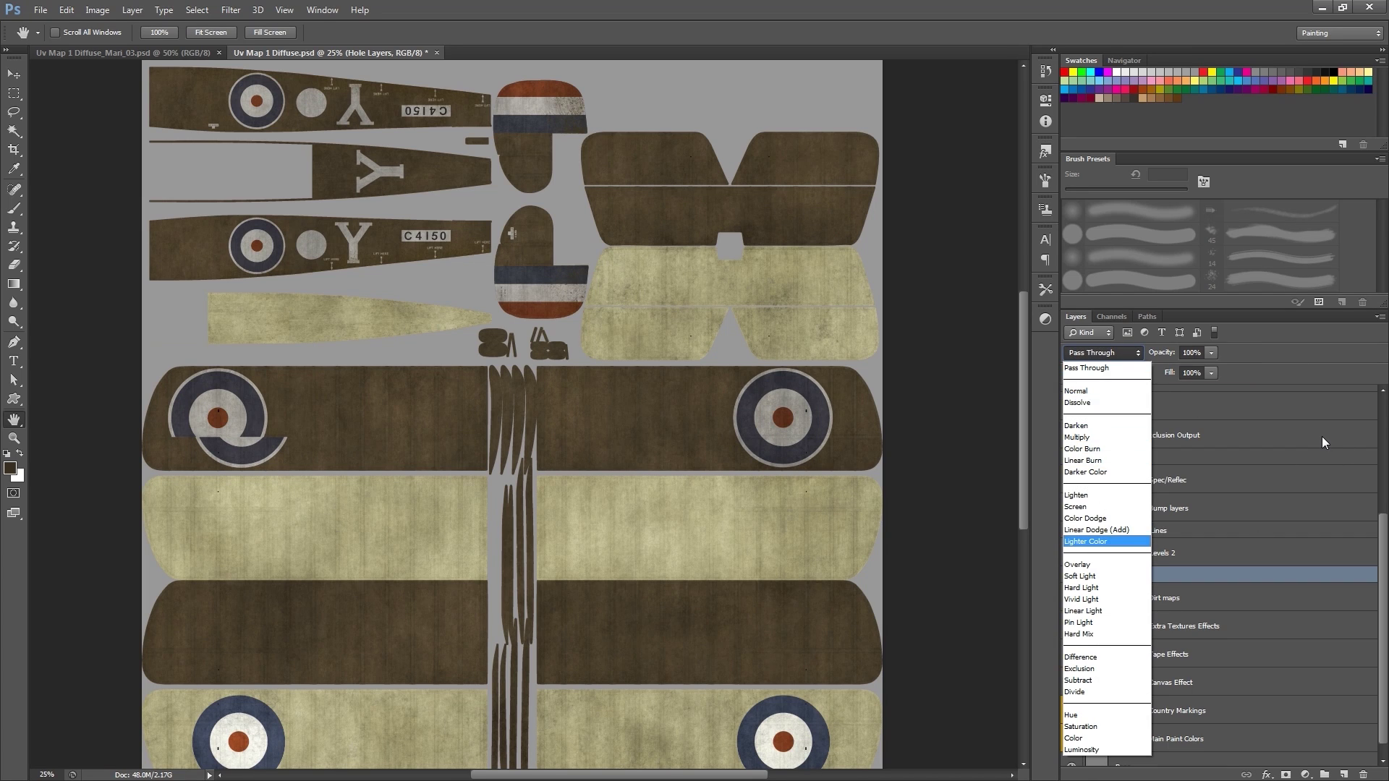
left_click(1313, 370)
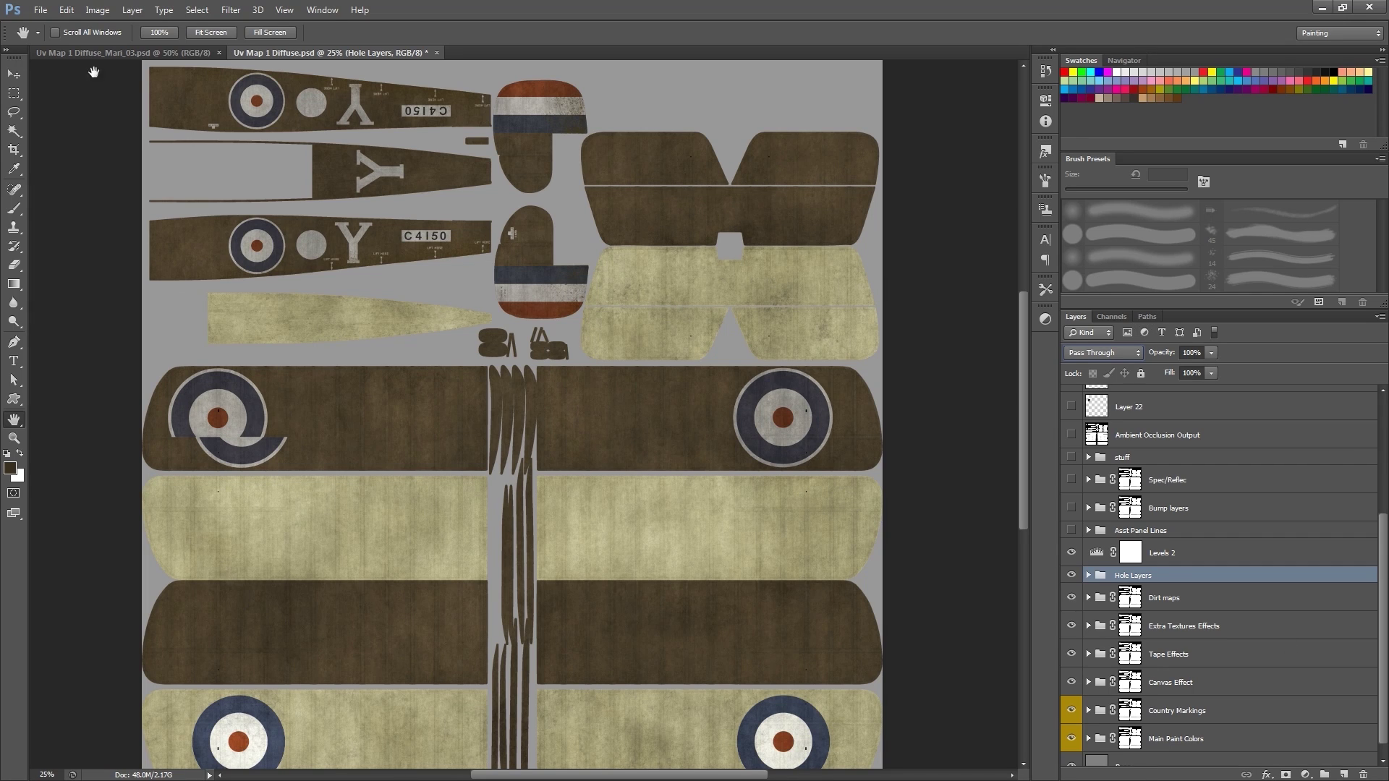
left_click(1208, 512)
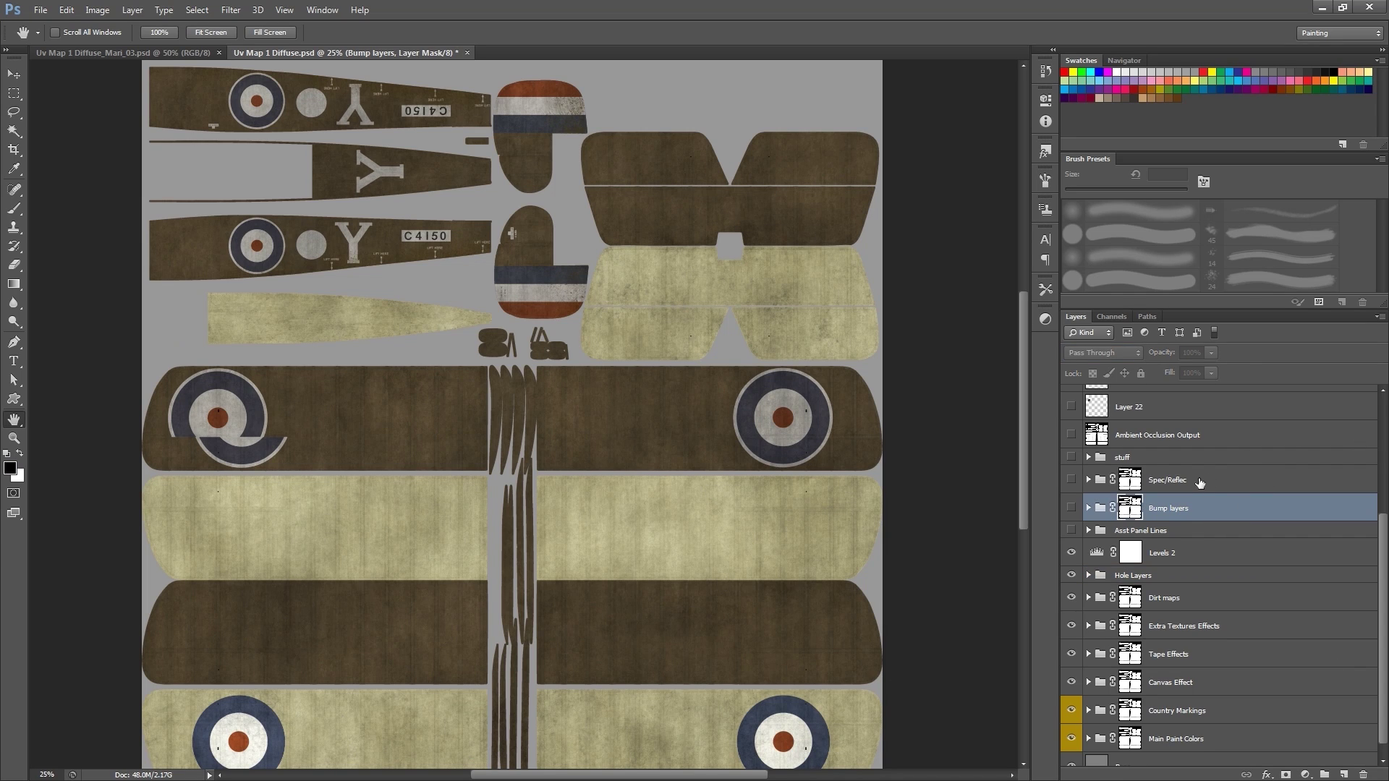
left_click(1200, 483)
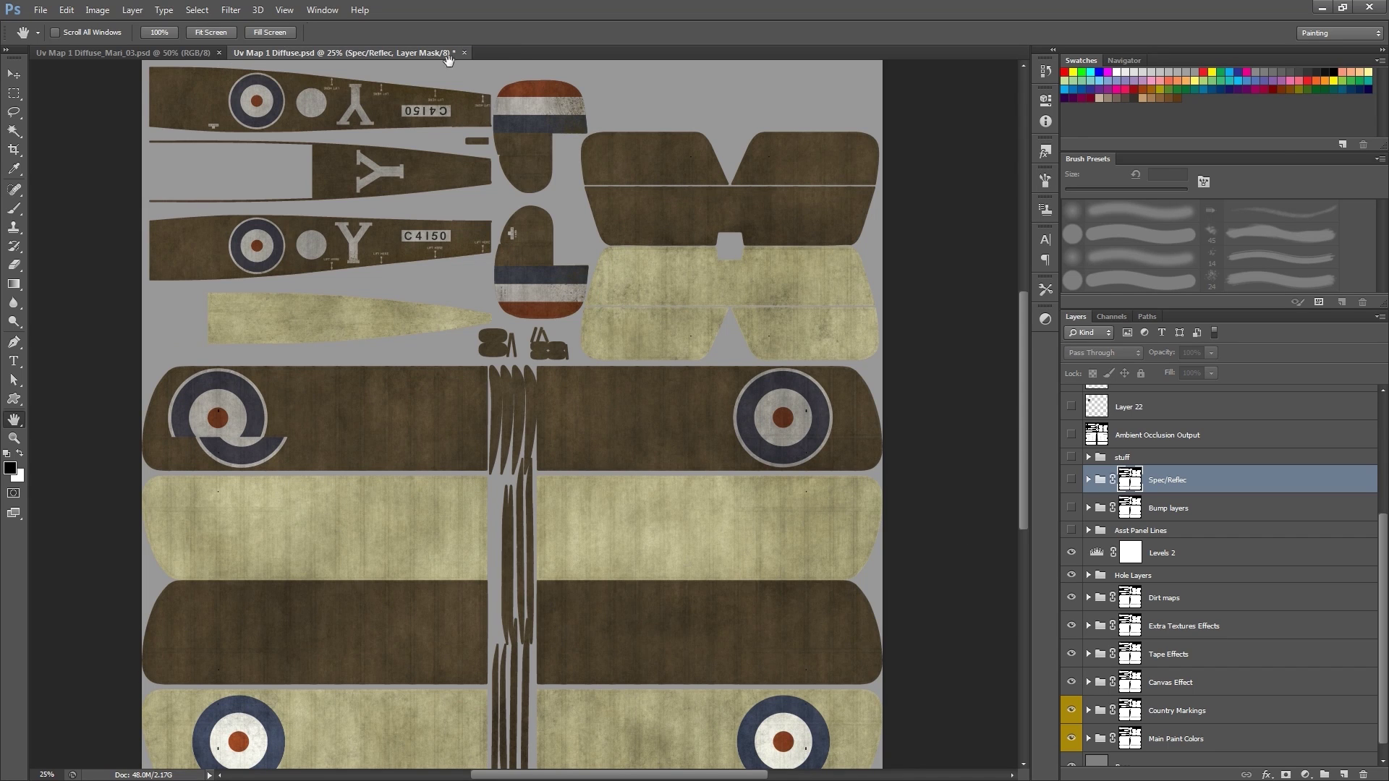
Step: Switch to Uv Map 1 Diffuse_Mari_03.psd, zoom the texture out to 25% and pan it into view
left_click(111, 52)
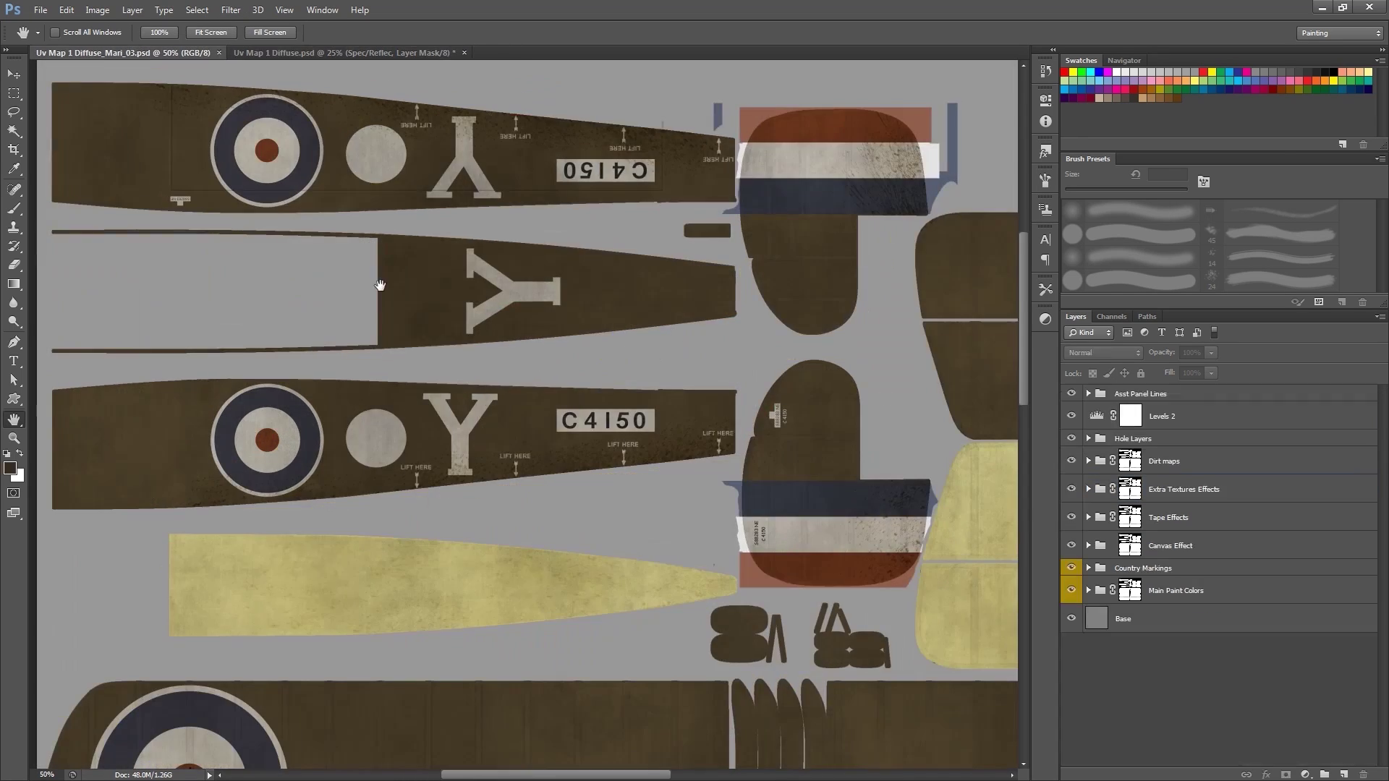
left_click(14, 438)
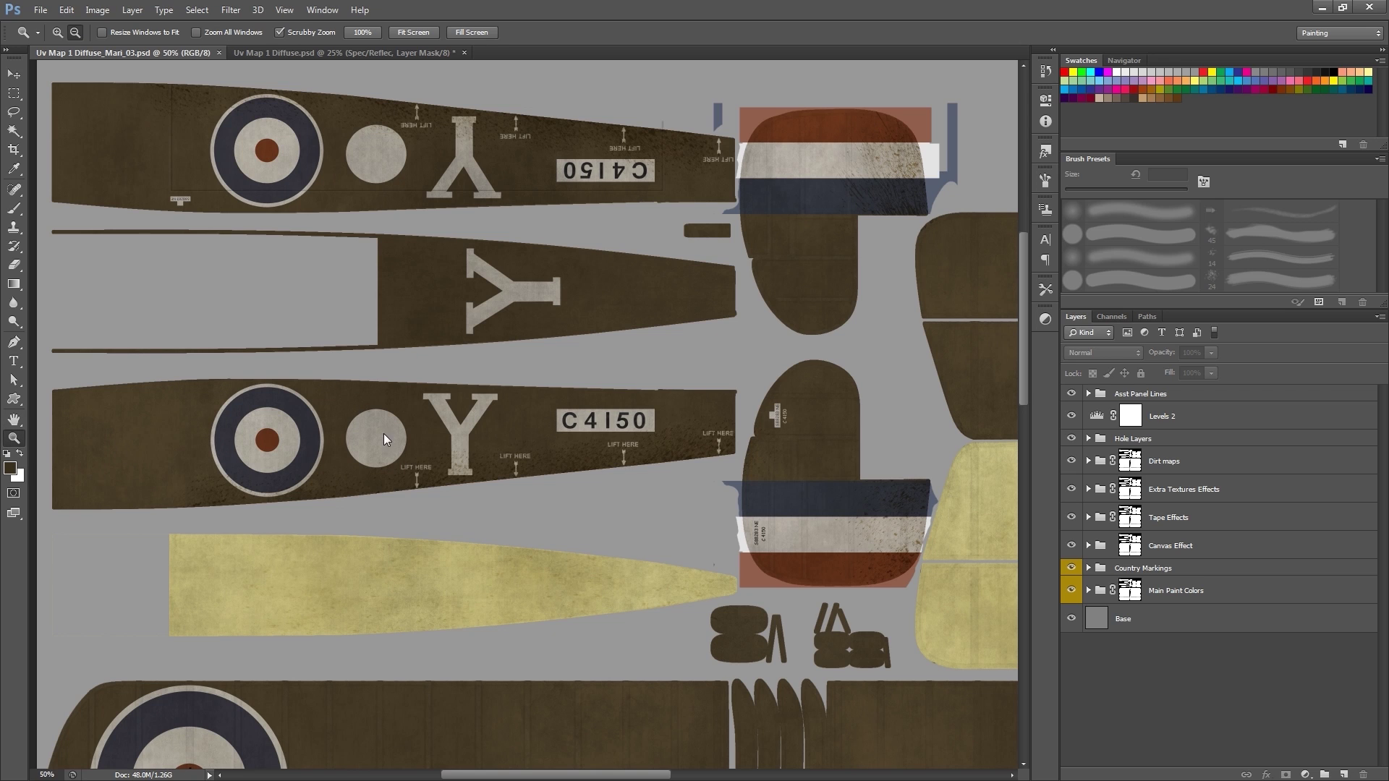
right_click(466, 406)
left_click(13, 444)
right_click(496, 443)
left_click(528, 530)
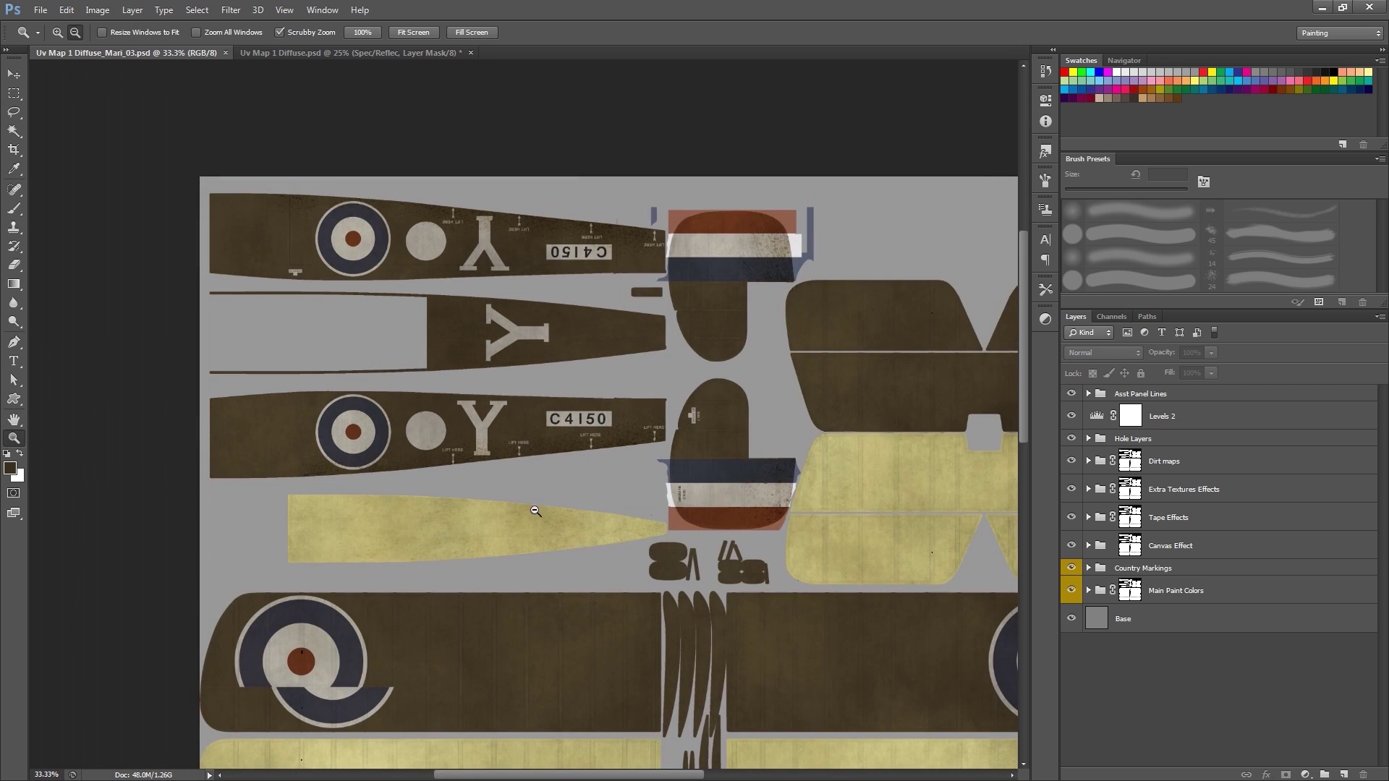
right_click(539, 461)
left_click(571, 537)
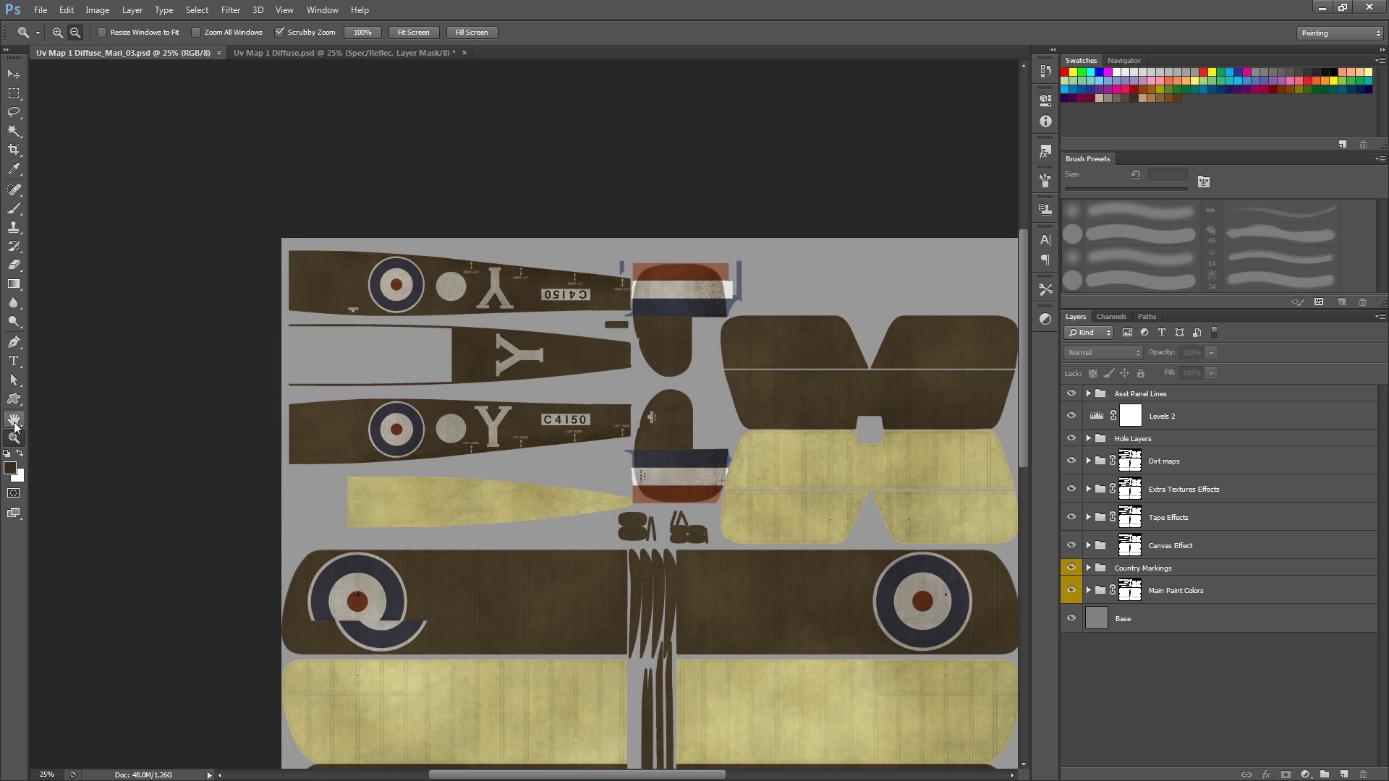
left_click(13, 419)
left_click_drag(771, 536, 569, 369)
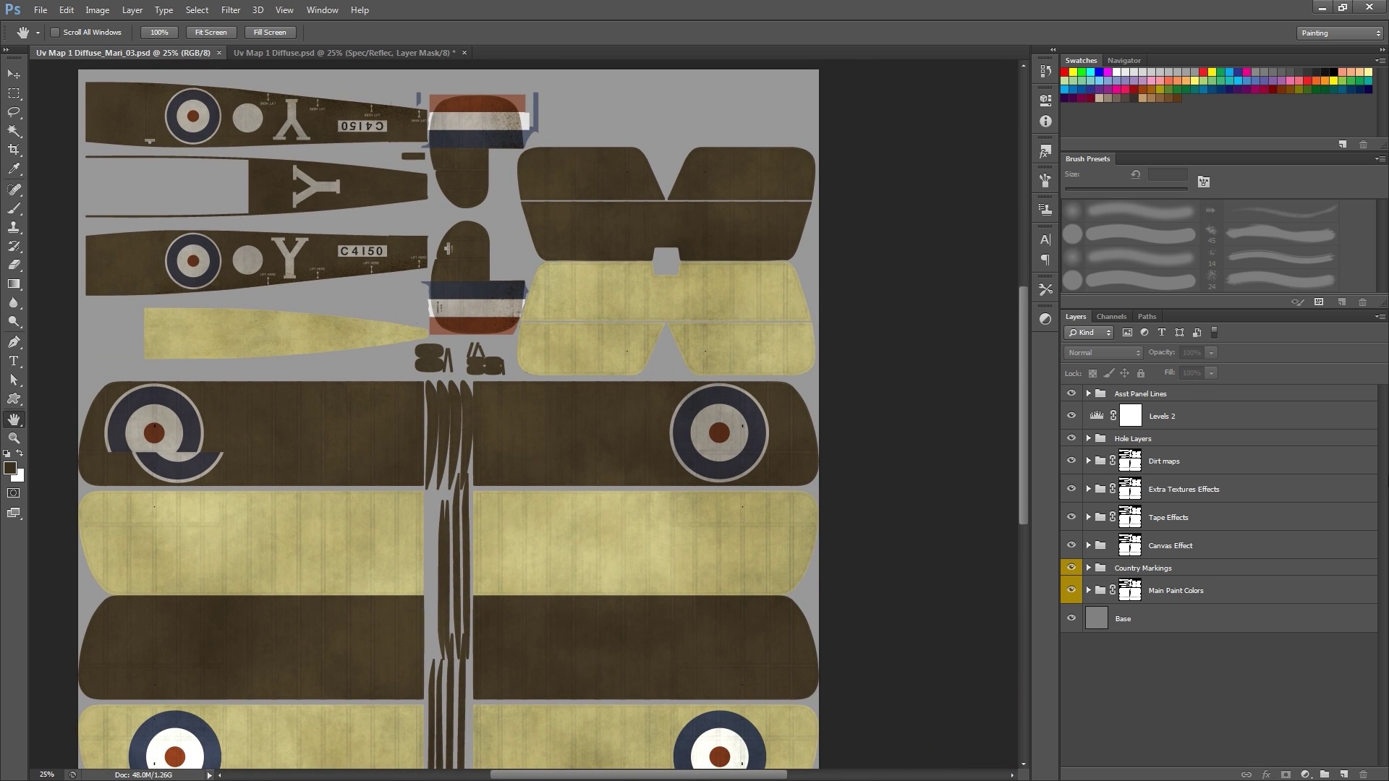
Step: Delete the Levels 2 adjustment layer from the layer stack
left_click(1215, 426)
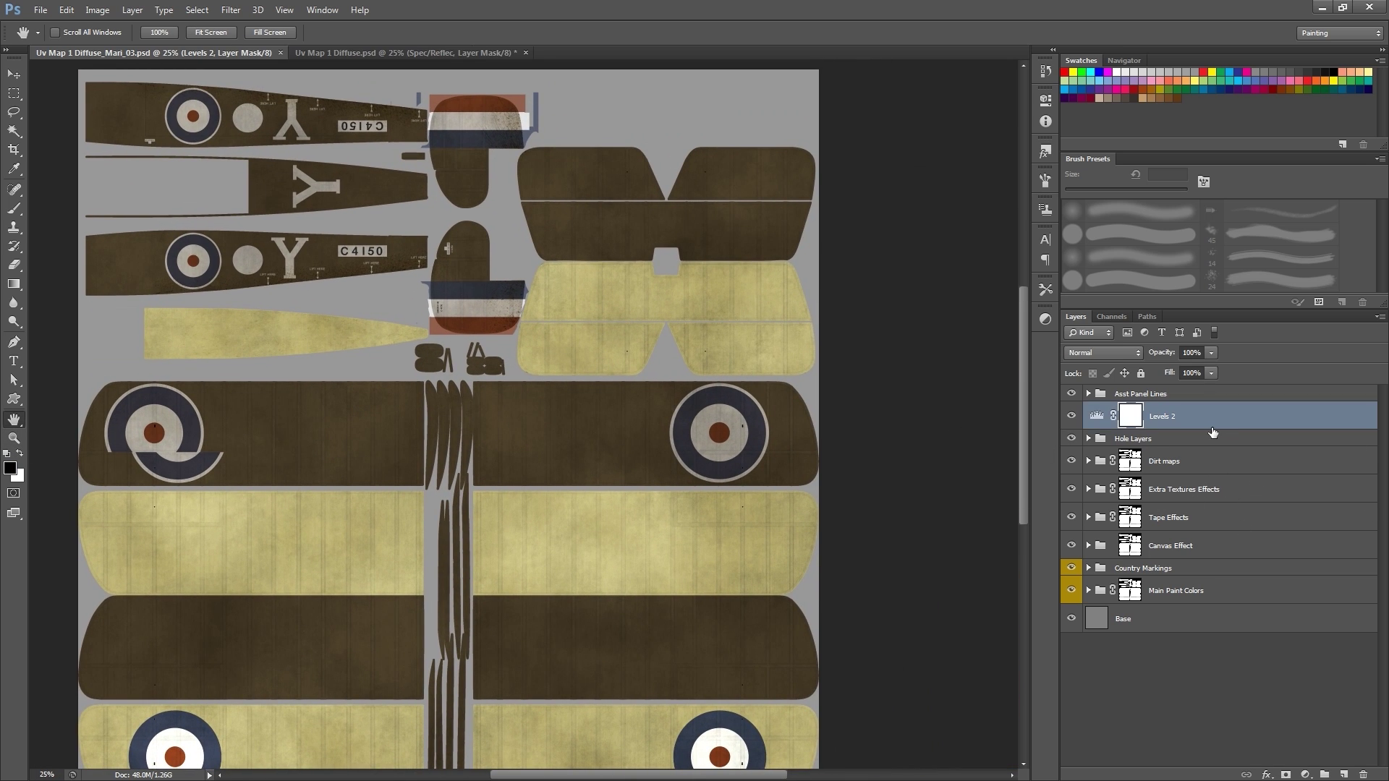
key("Delete")
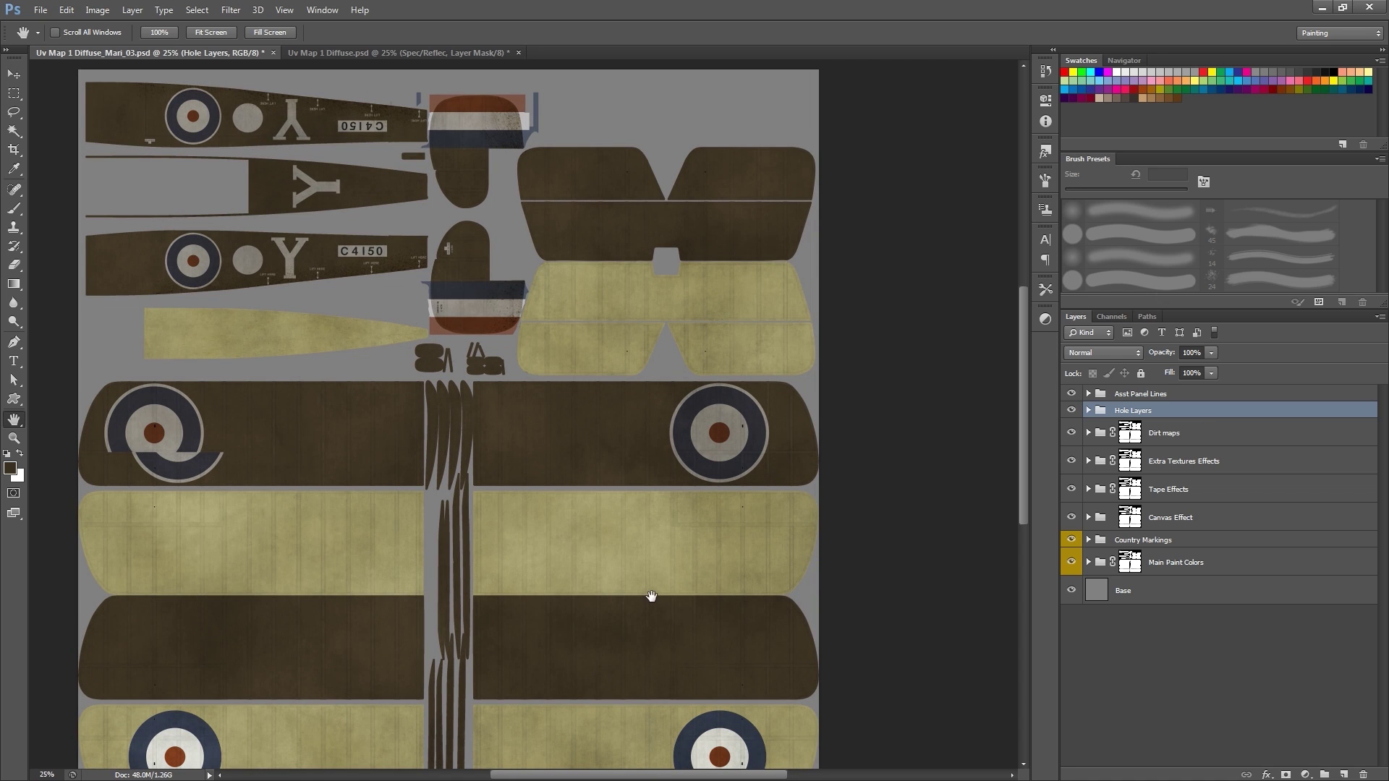
left_click_drag(431, 636, 488, 618)
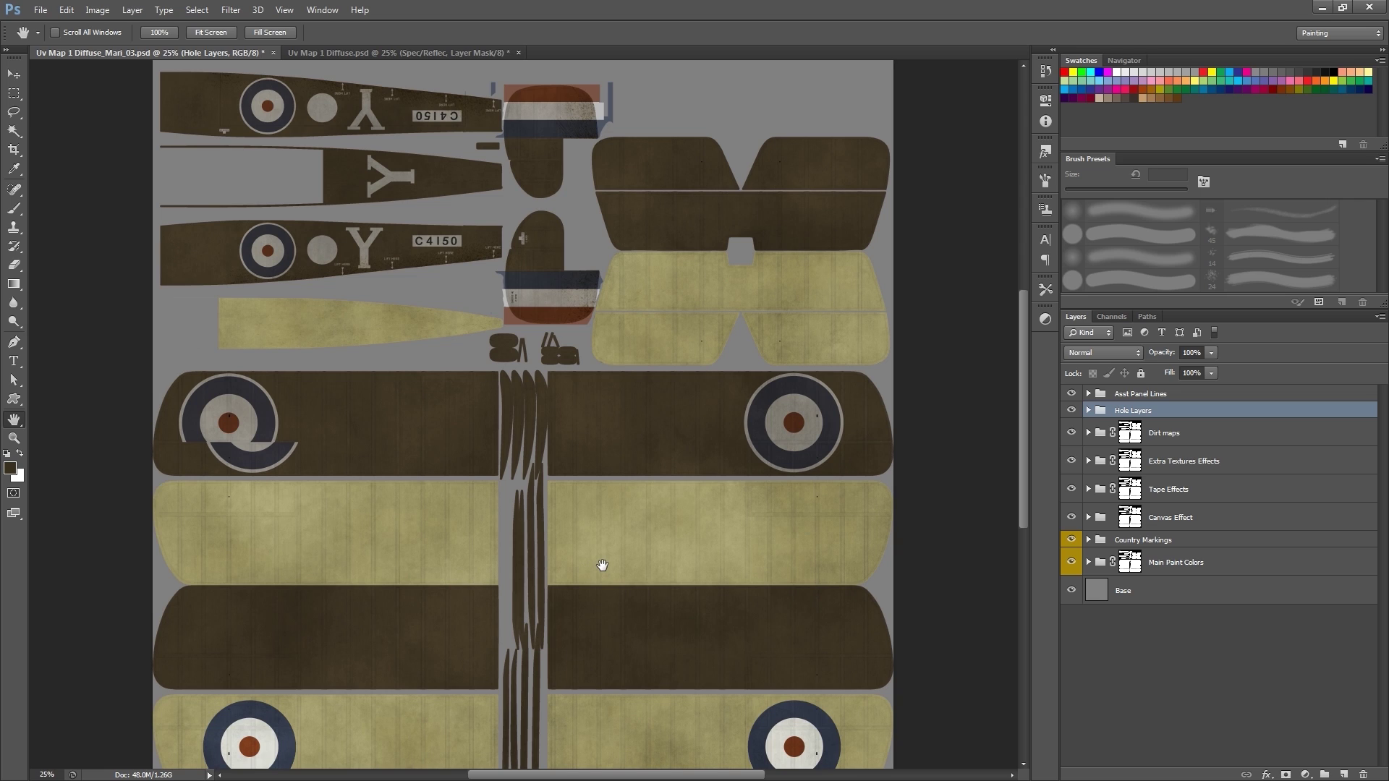
Step: Save the Mari_03 document and check blend modes of Dirt maps, Extra Textures Effects, Tape Effects and Canvas Effect
left_click(40, 10)
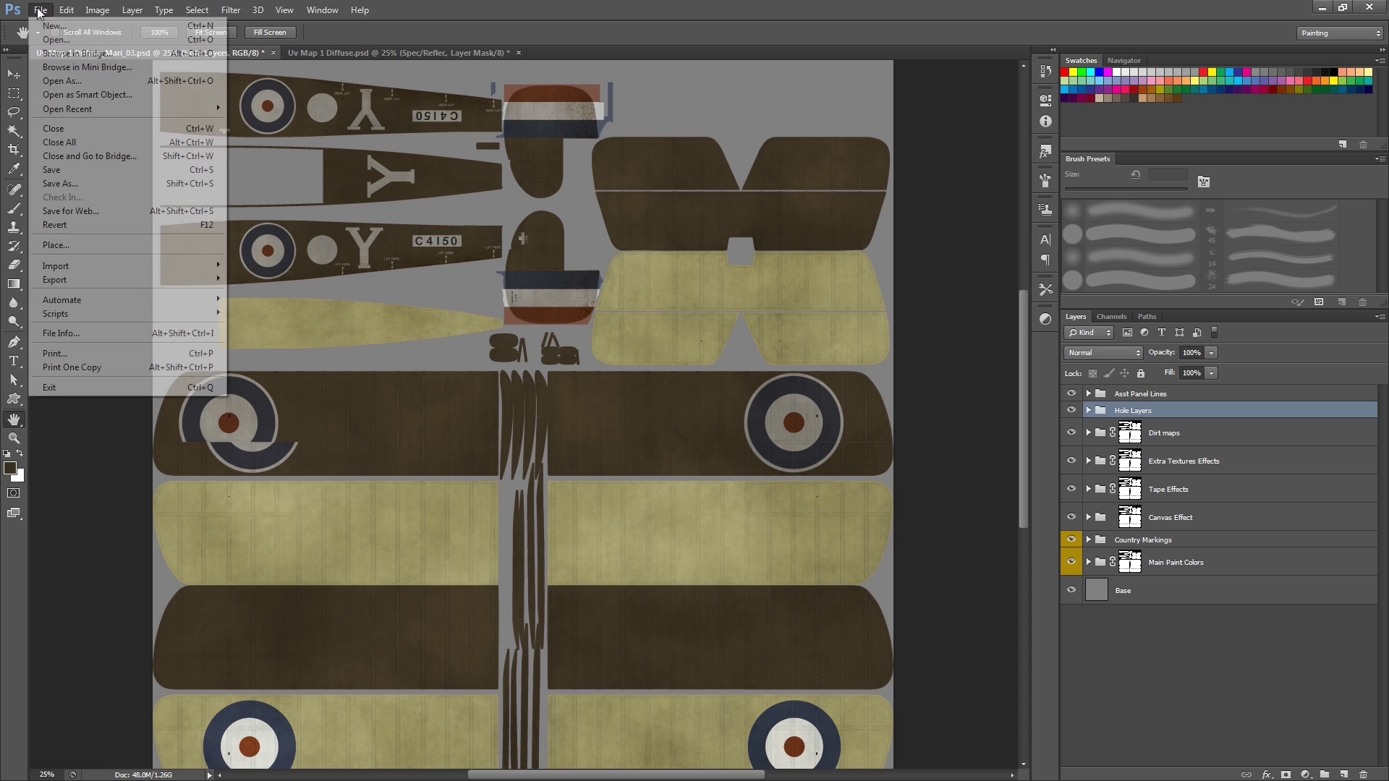
left_click(111, 171)
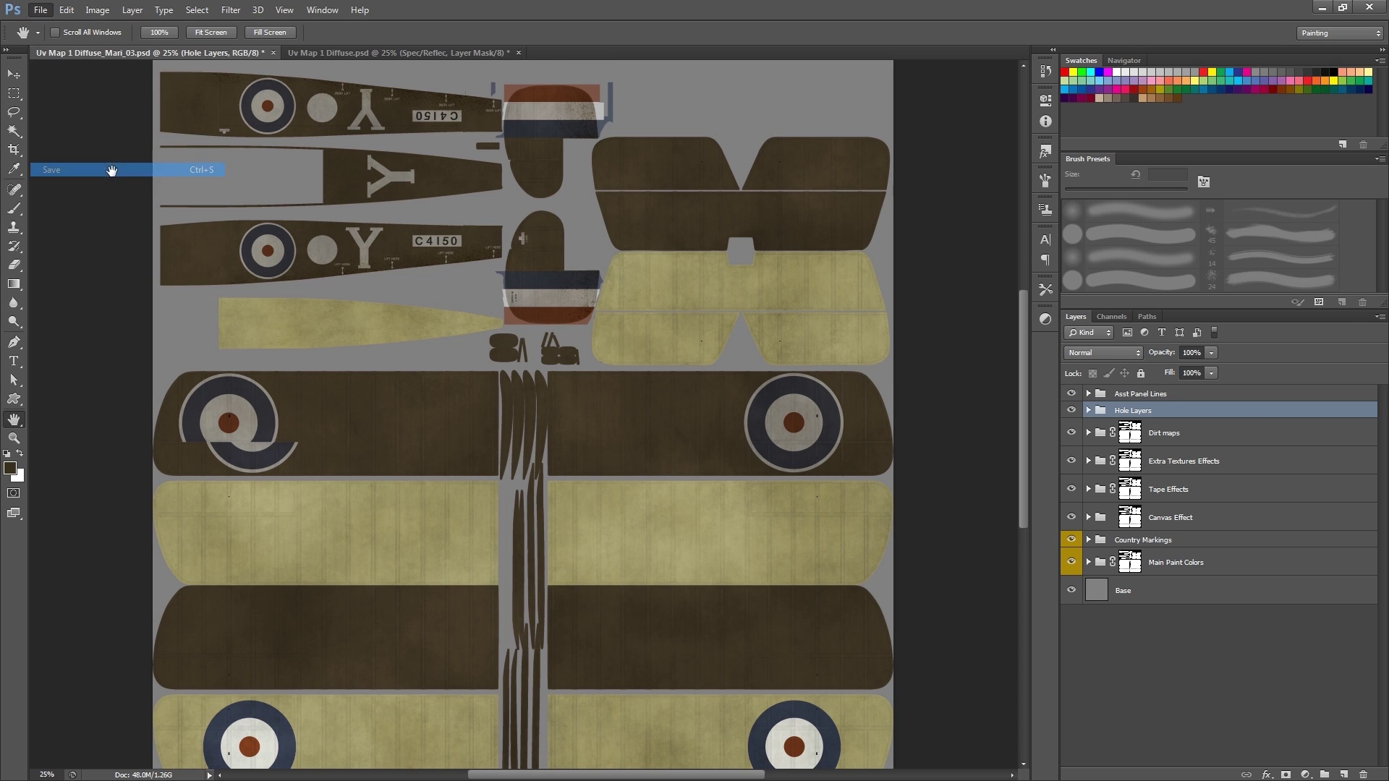
left_click(1186, 438)
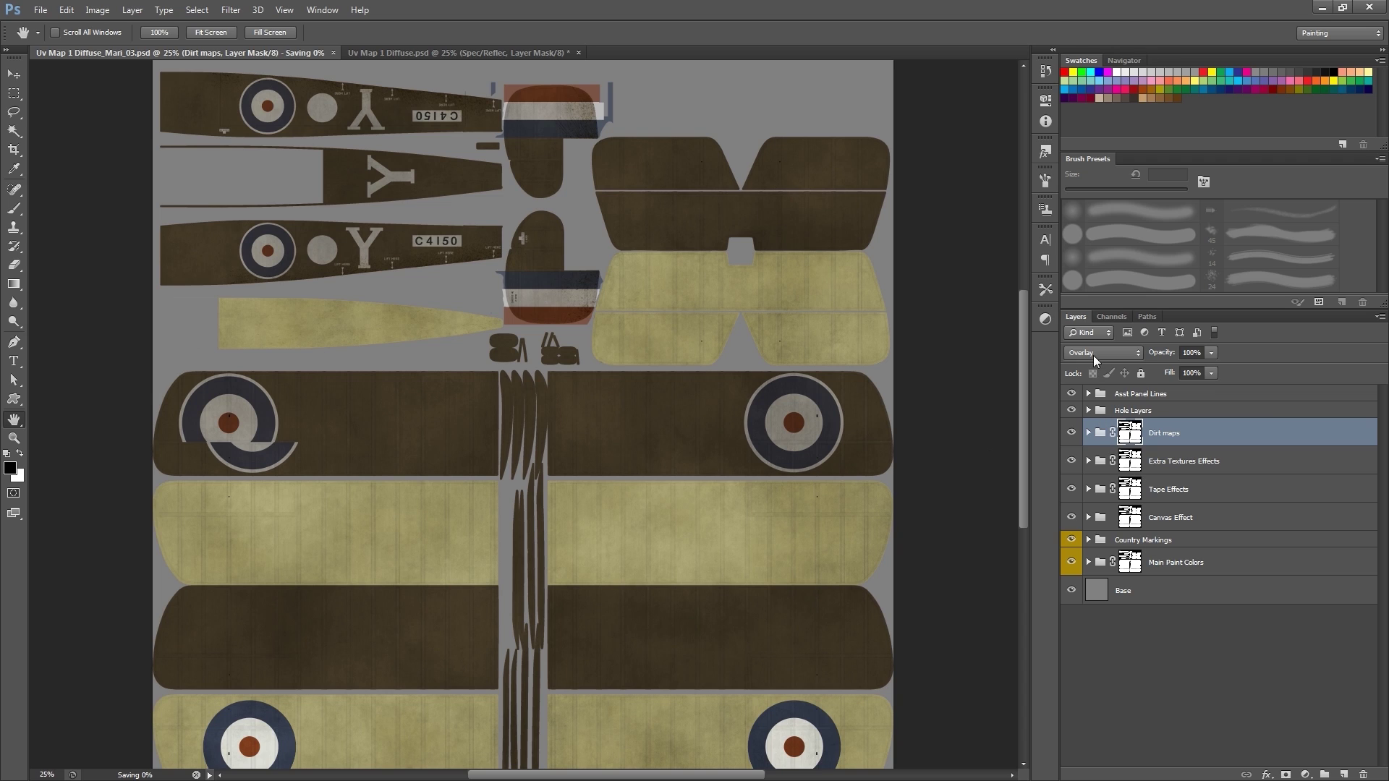
left_click(1145, 465)
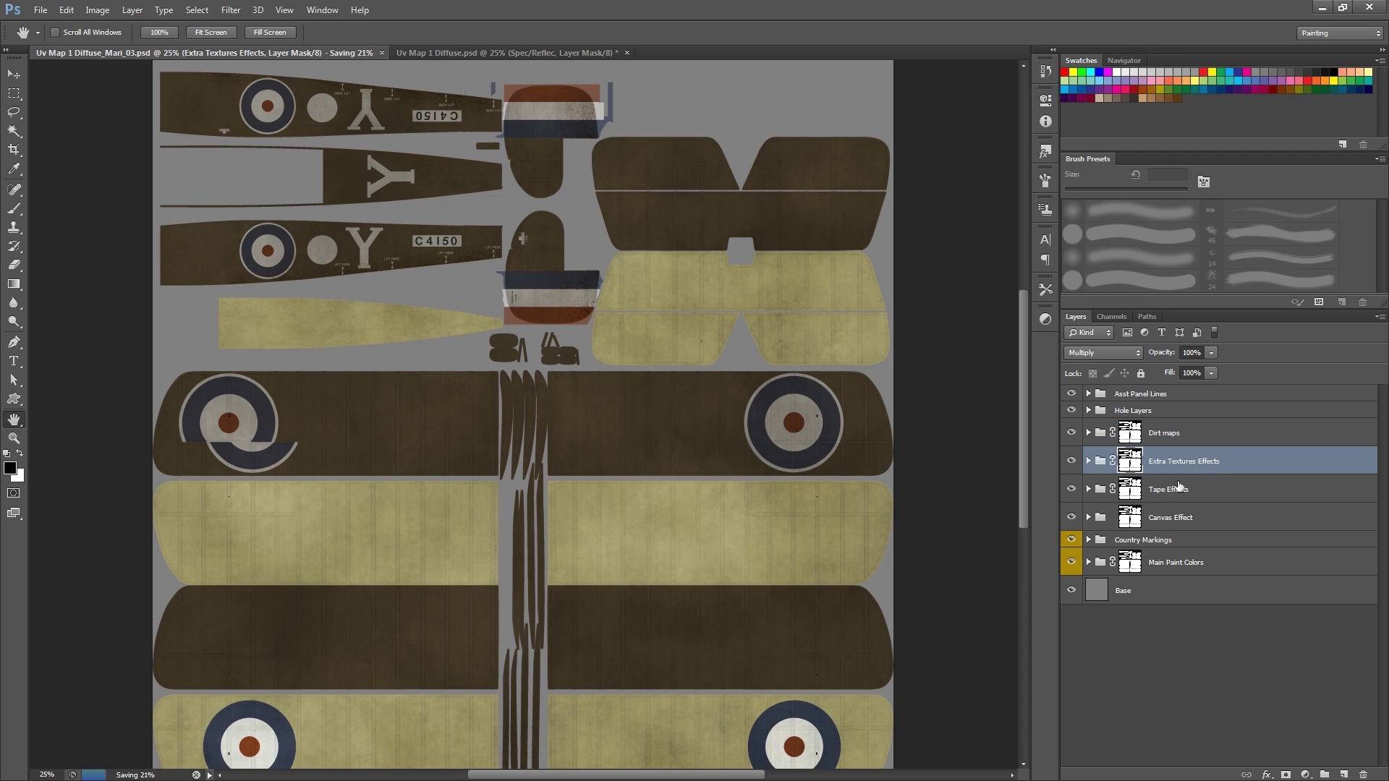
left_click(1210, 499)
left_click(1211, 508)
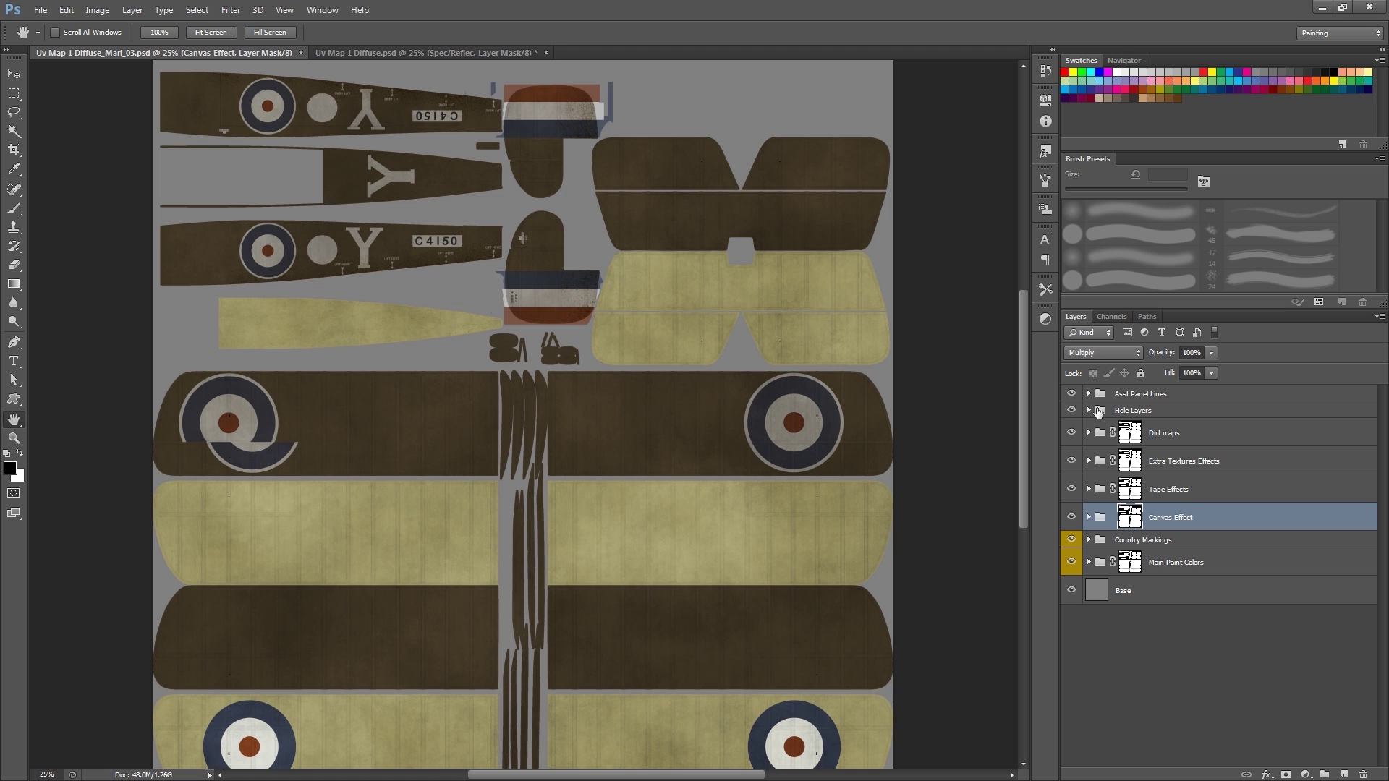
Step: Confirm the save has finished and return to Mari
left_click(40, 10)
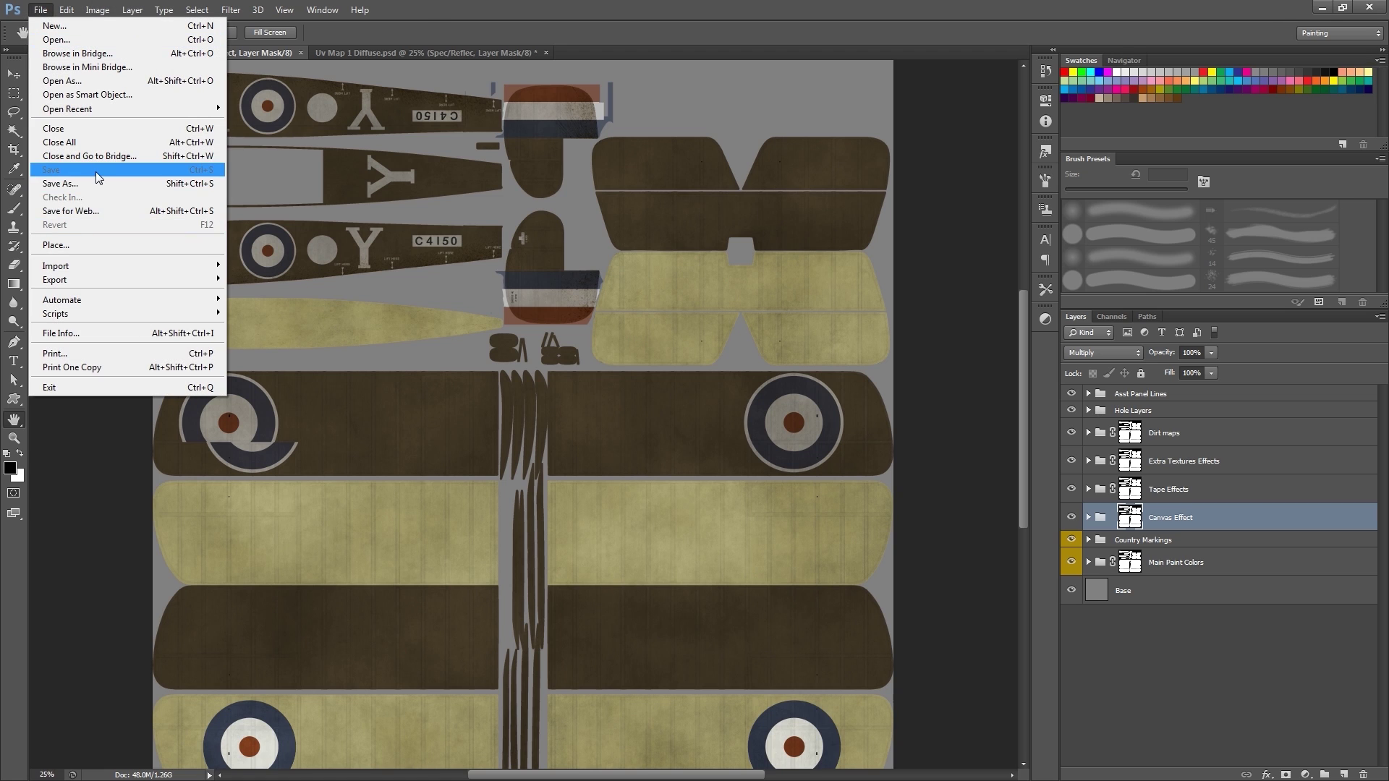
left_click(73, 434)
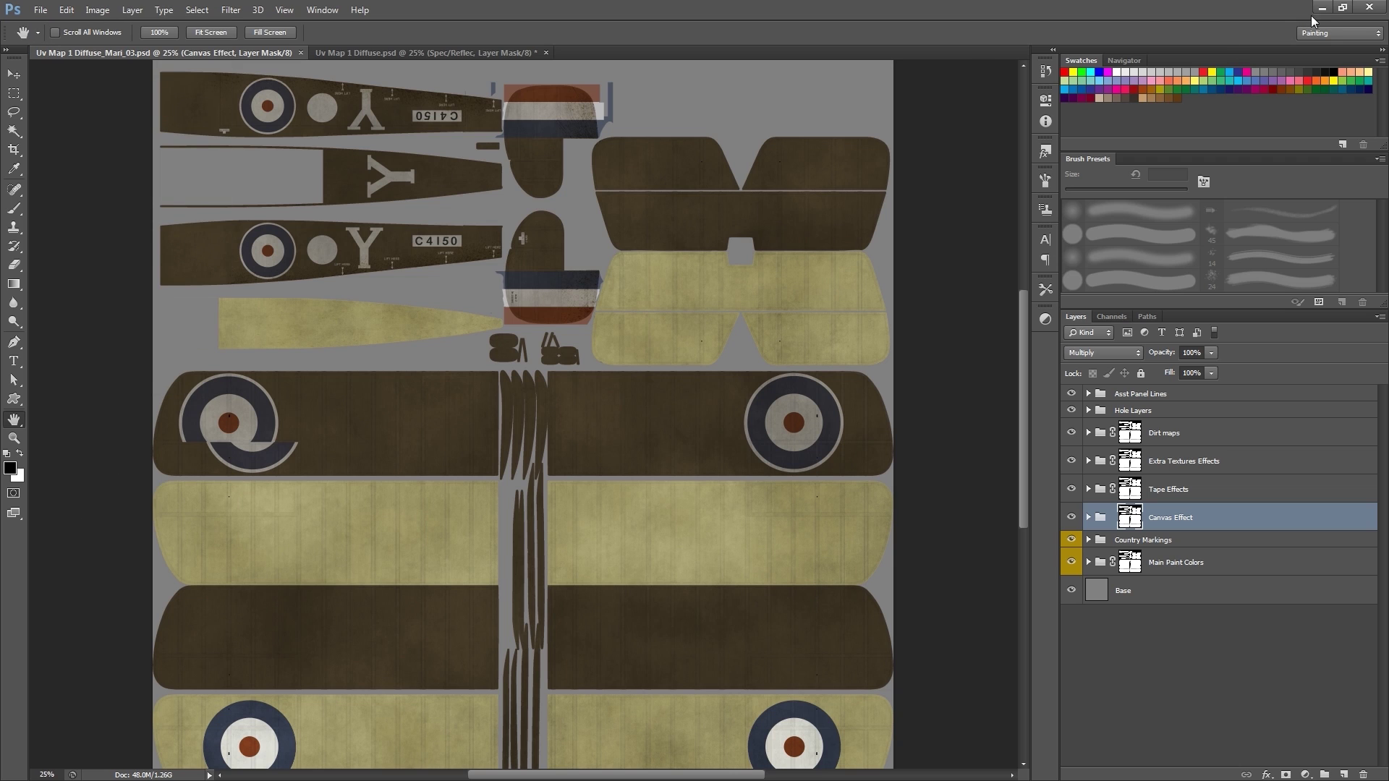
key("alt+Tab")
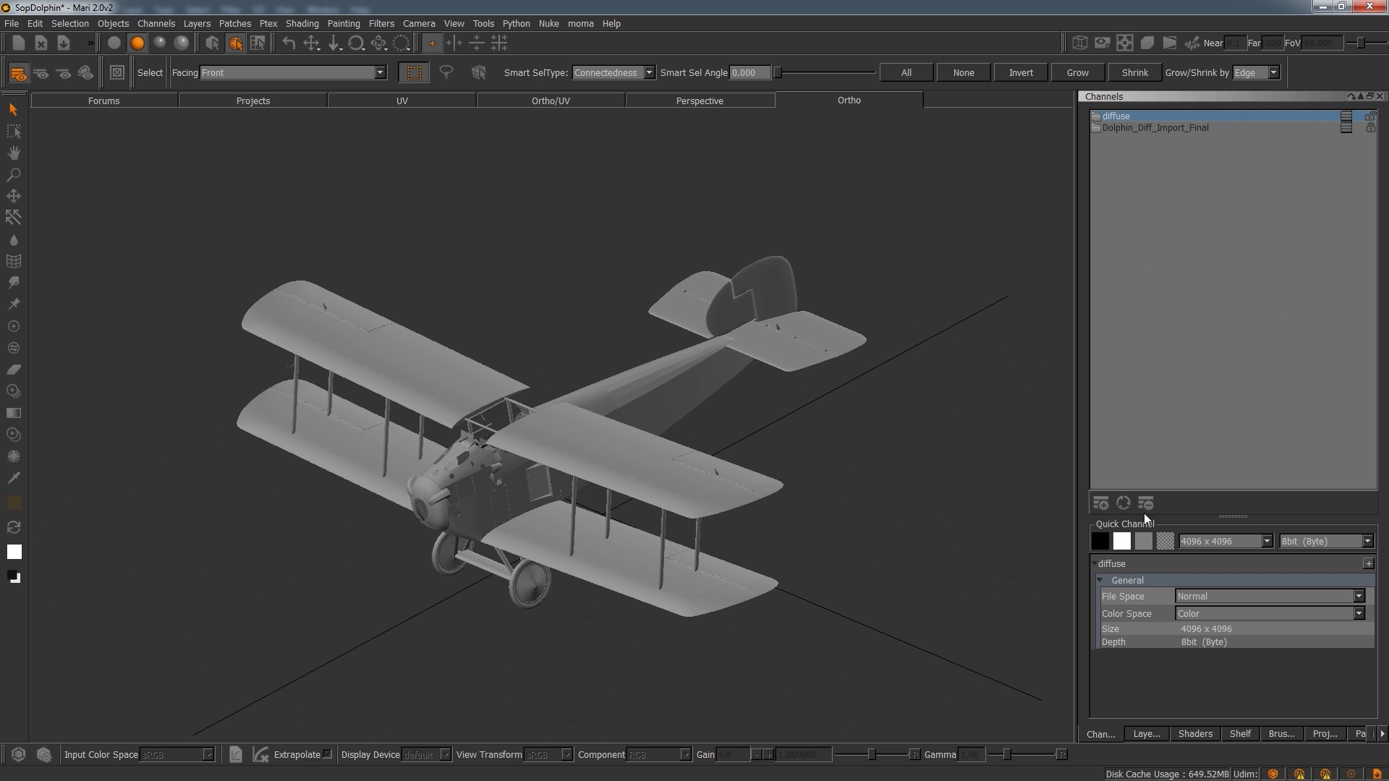
Step: Add a channel named Dolphin_Diff_03 at 4096 x 4096, 8bit, from the Channels palette
left_click(1099, 501)
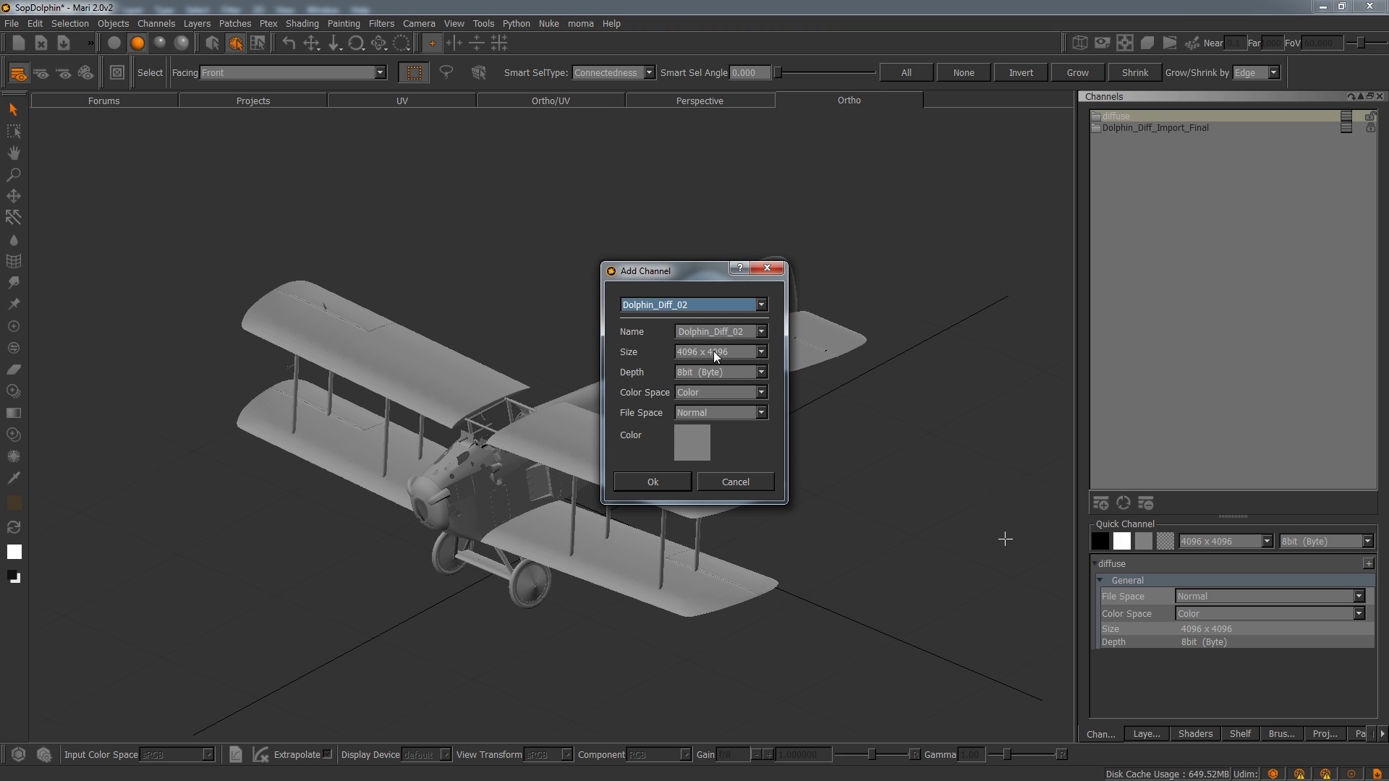
left_click(748, 335)
left_click(650, 481)
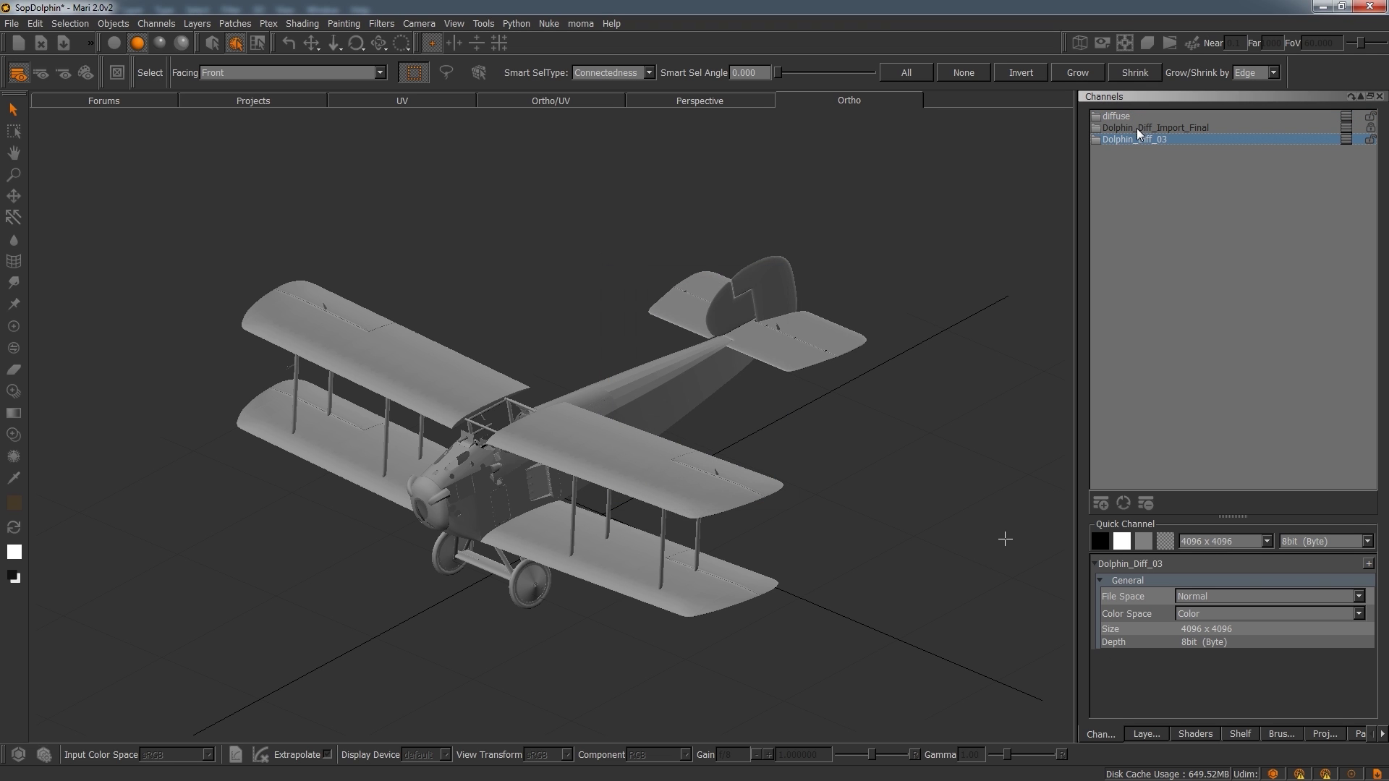
Step: Open Import into Layer Stack for the Dolphin_Diff_03 channel
right_click(1126, 141)
mouse_move(1176, 343)
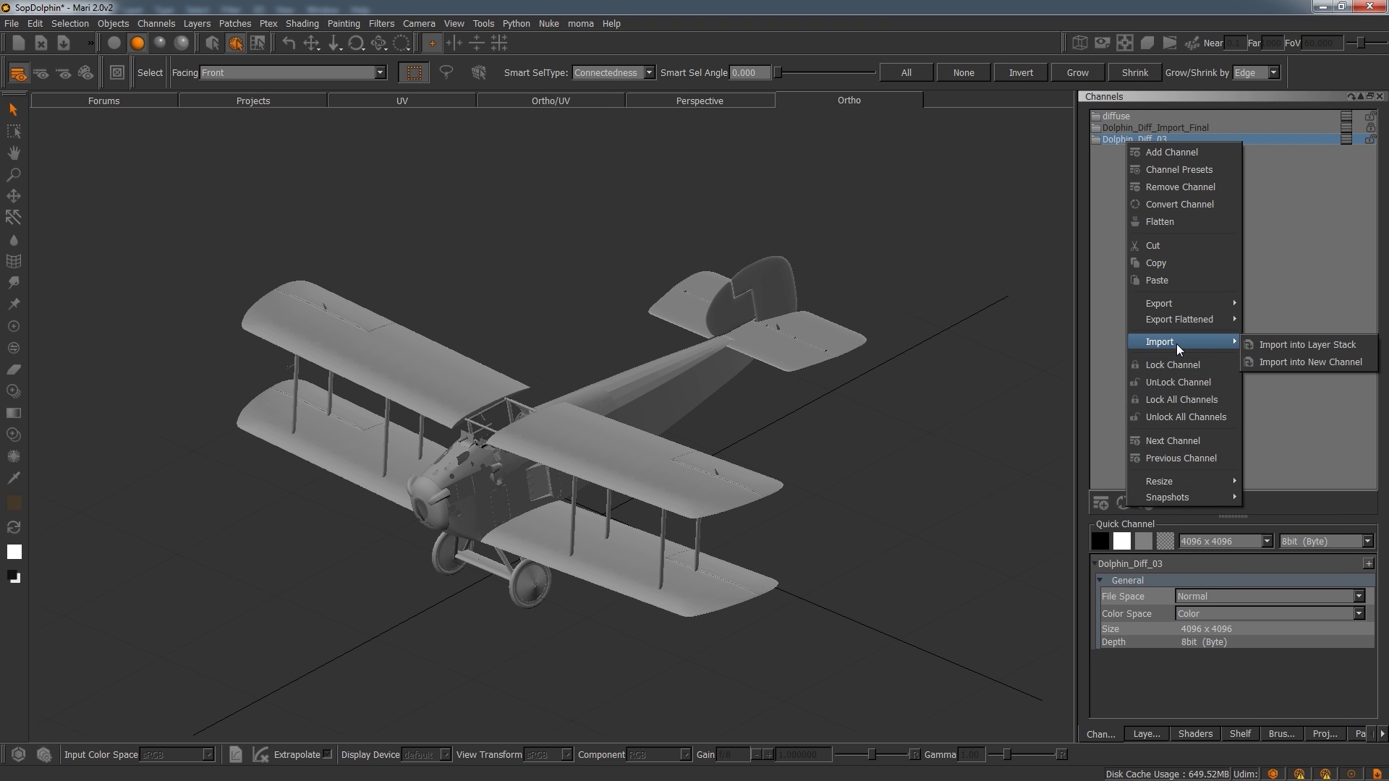
left_click(1283, 343)
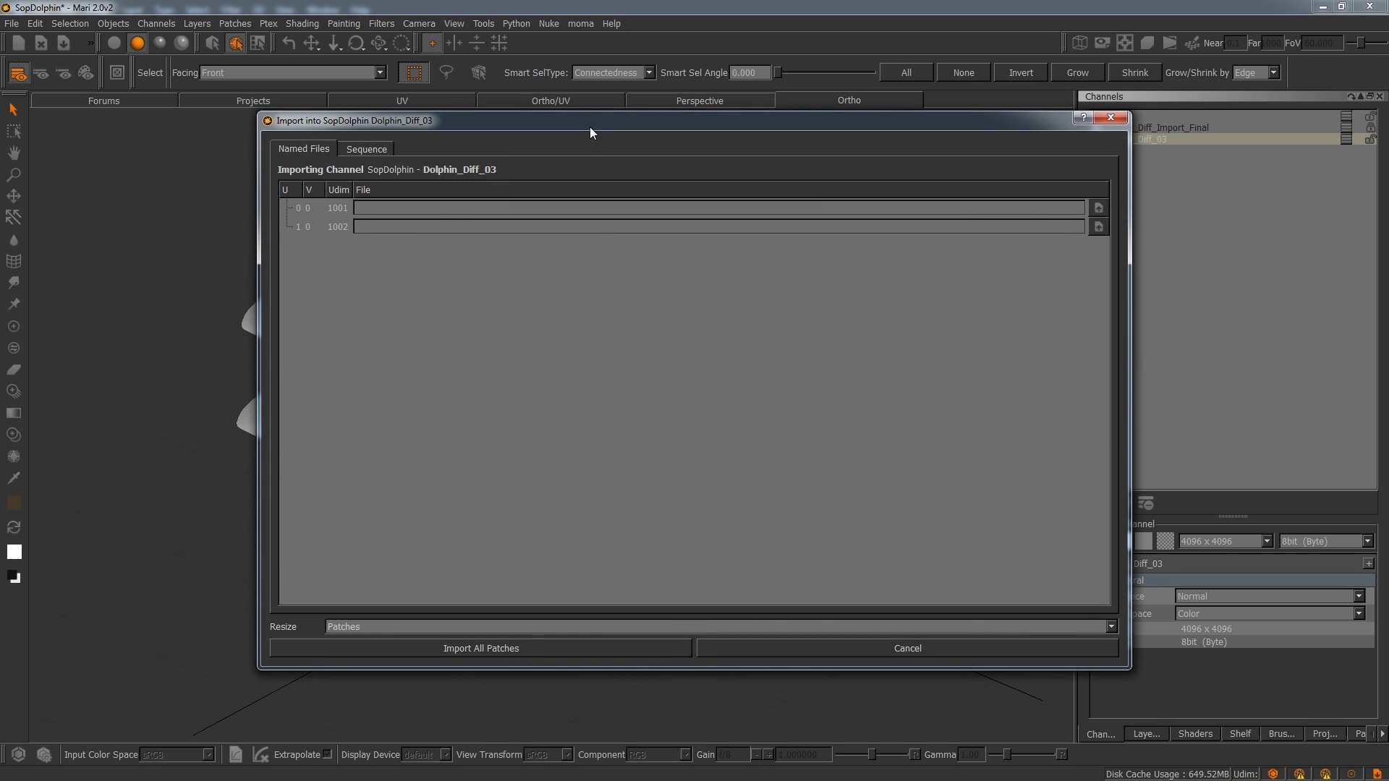
left_click_drag(590, 131, 555, 162)
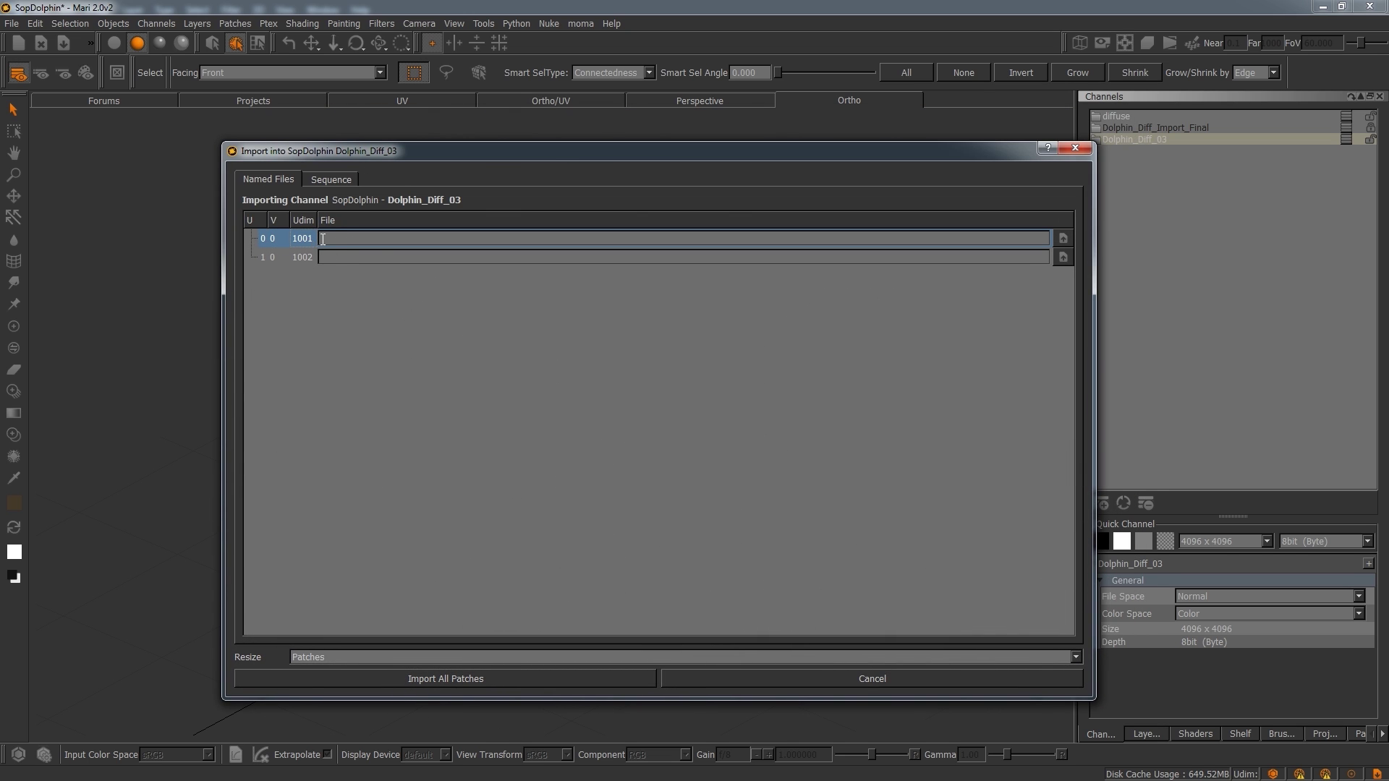
left_click(336, 256)
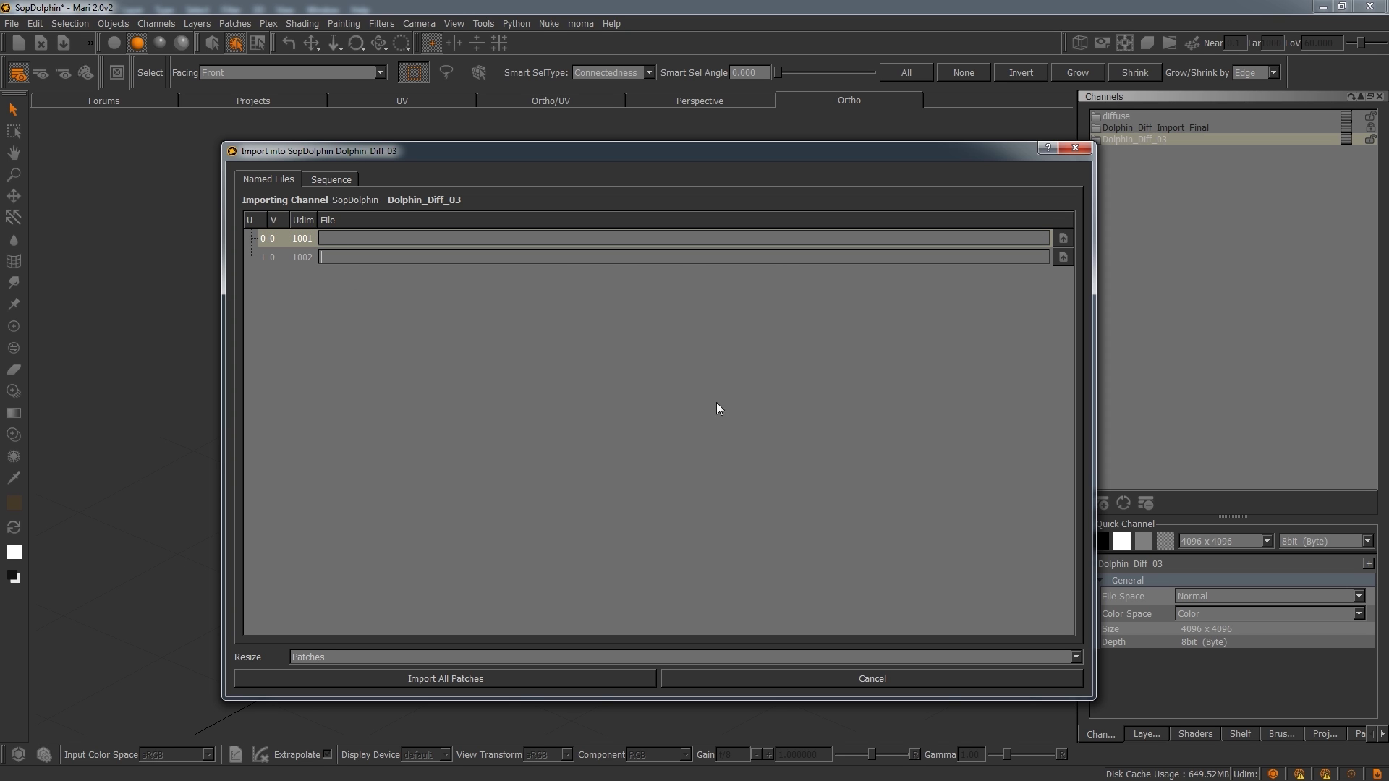
Step: Import Uv Map 1 Diffuse_Mari_03.psd for UDIM 1001, Resize set to Images, updating the Base layer
left_click(1063, 238)
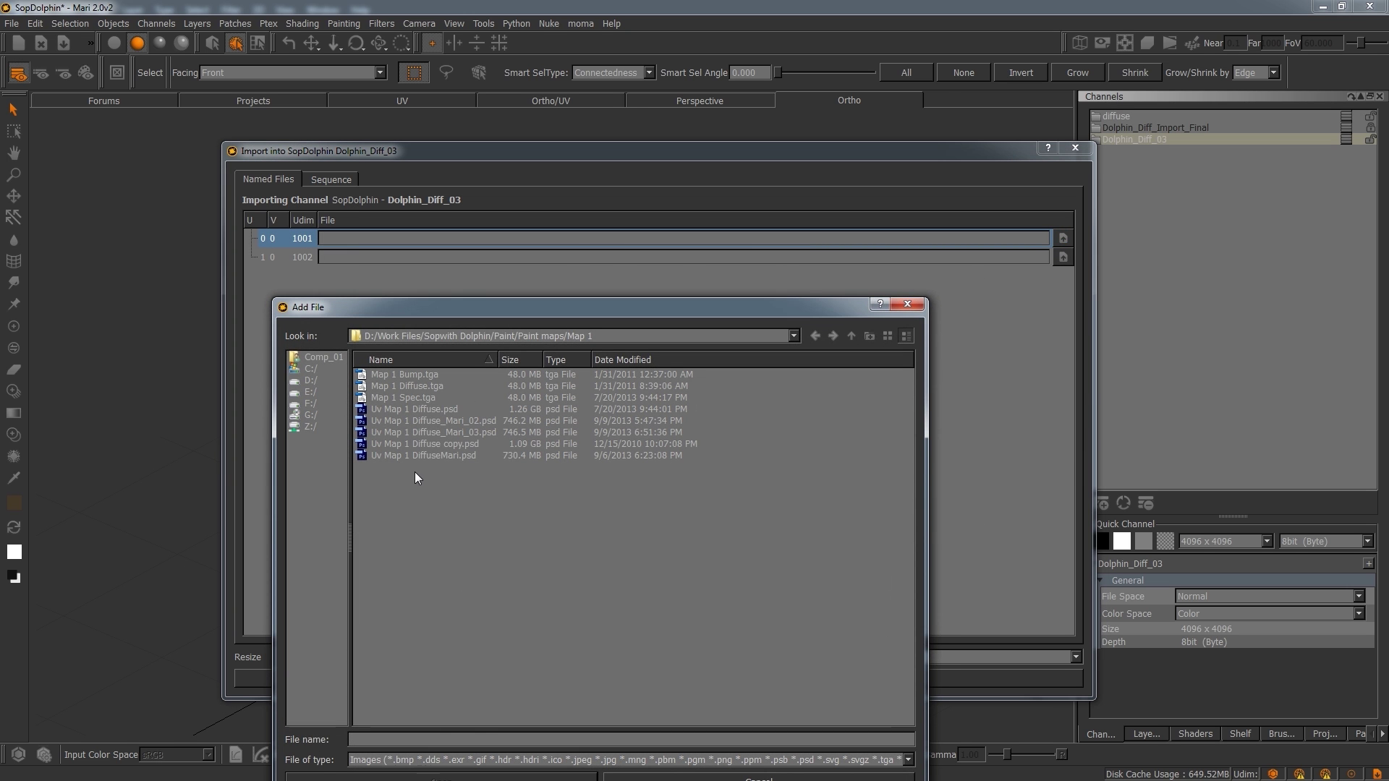
double_click(415, 434)
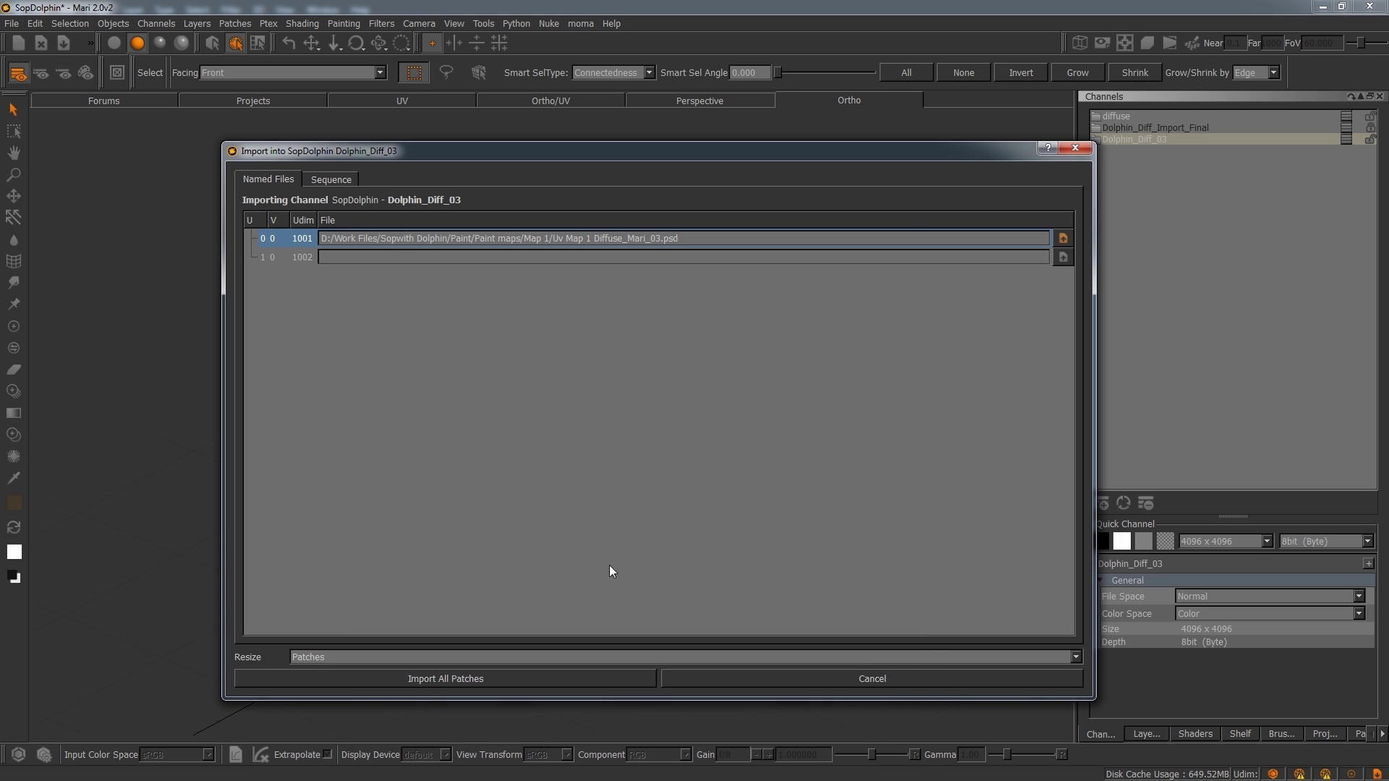
left_click(340, 656)
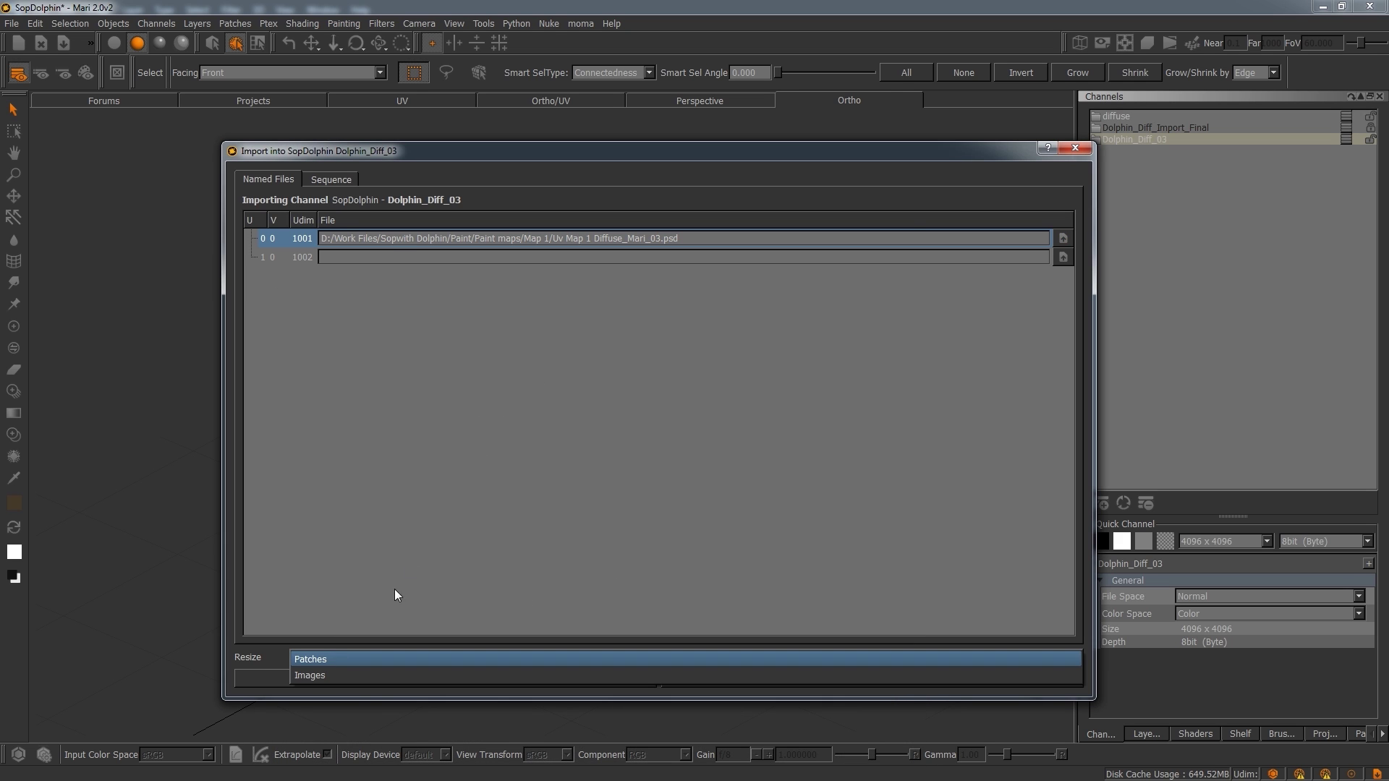
left_click(322, 677)
left_click(426, 679)
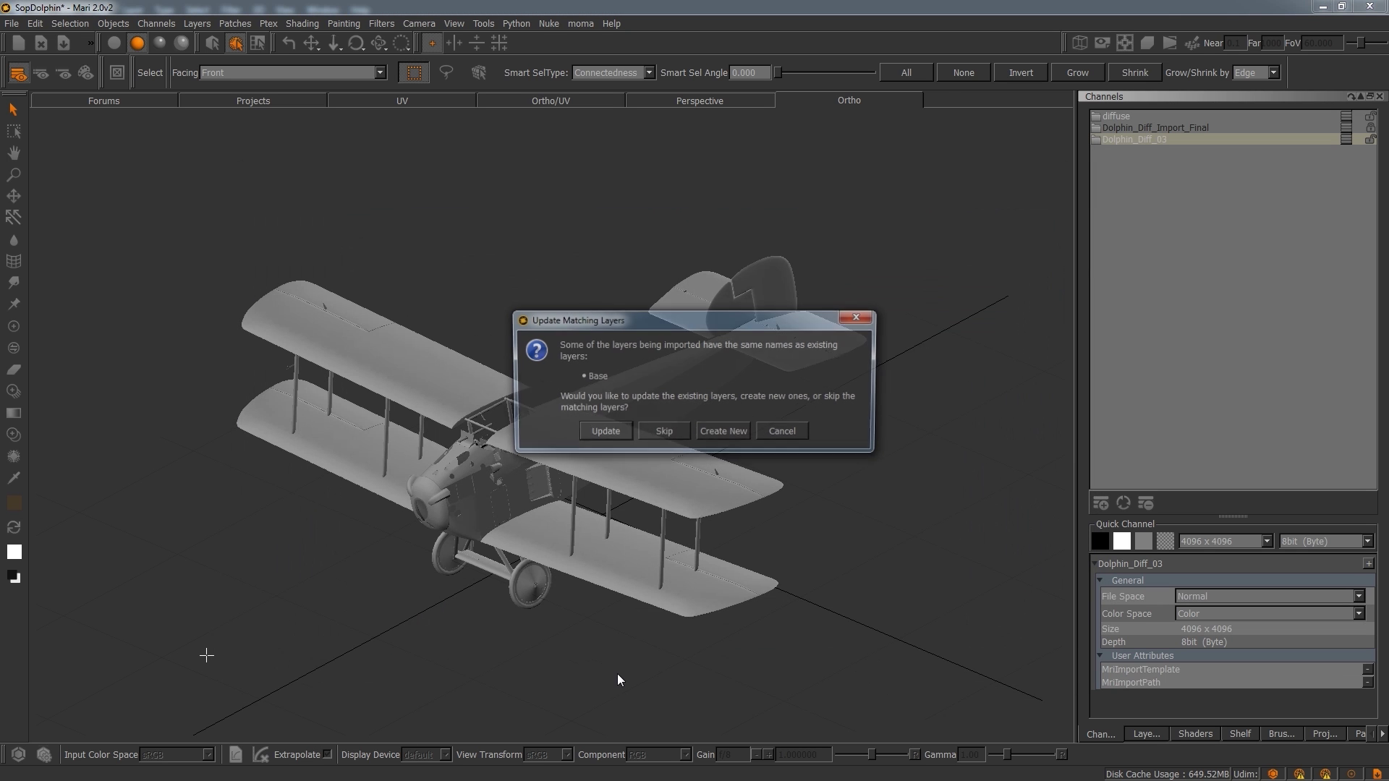
left_click(598, 432)
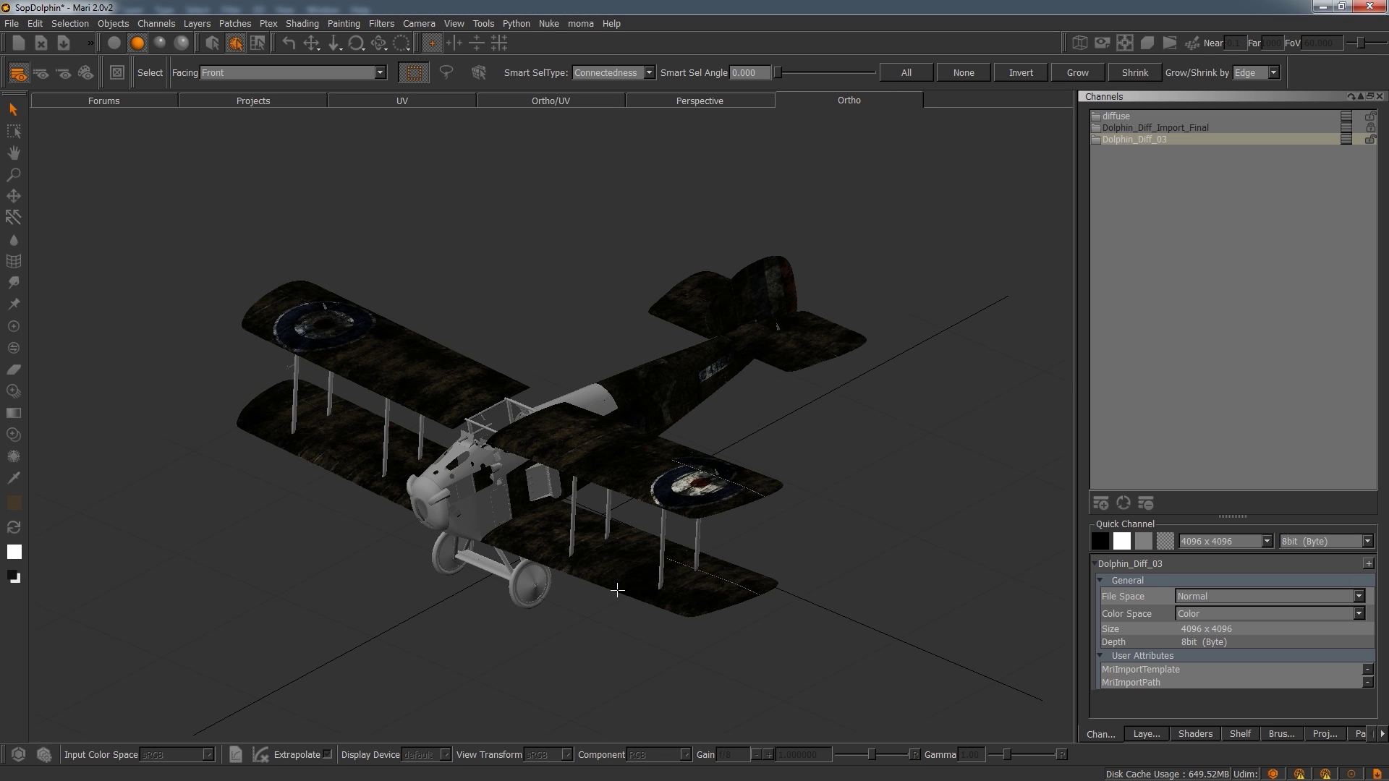
Step: Inspect the textured biplane from below and select the Dolphin_Diff_03 channel
middle_click_drag(525, 575, 661, 559)
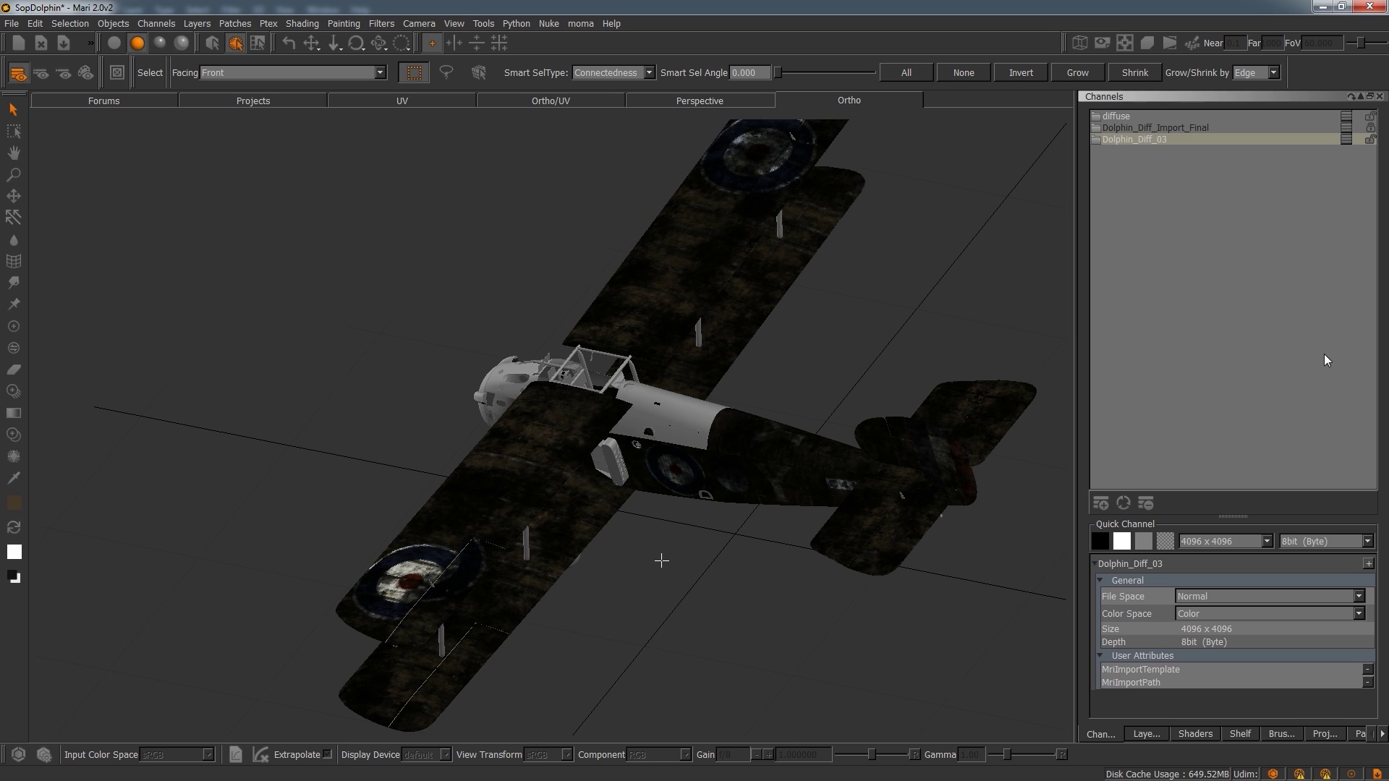
left_click(1133, 137)
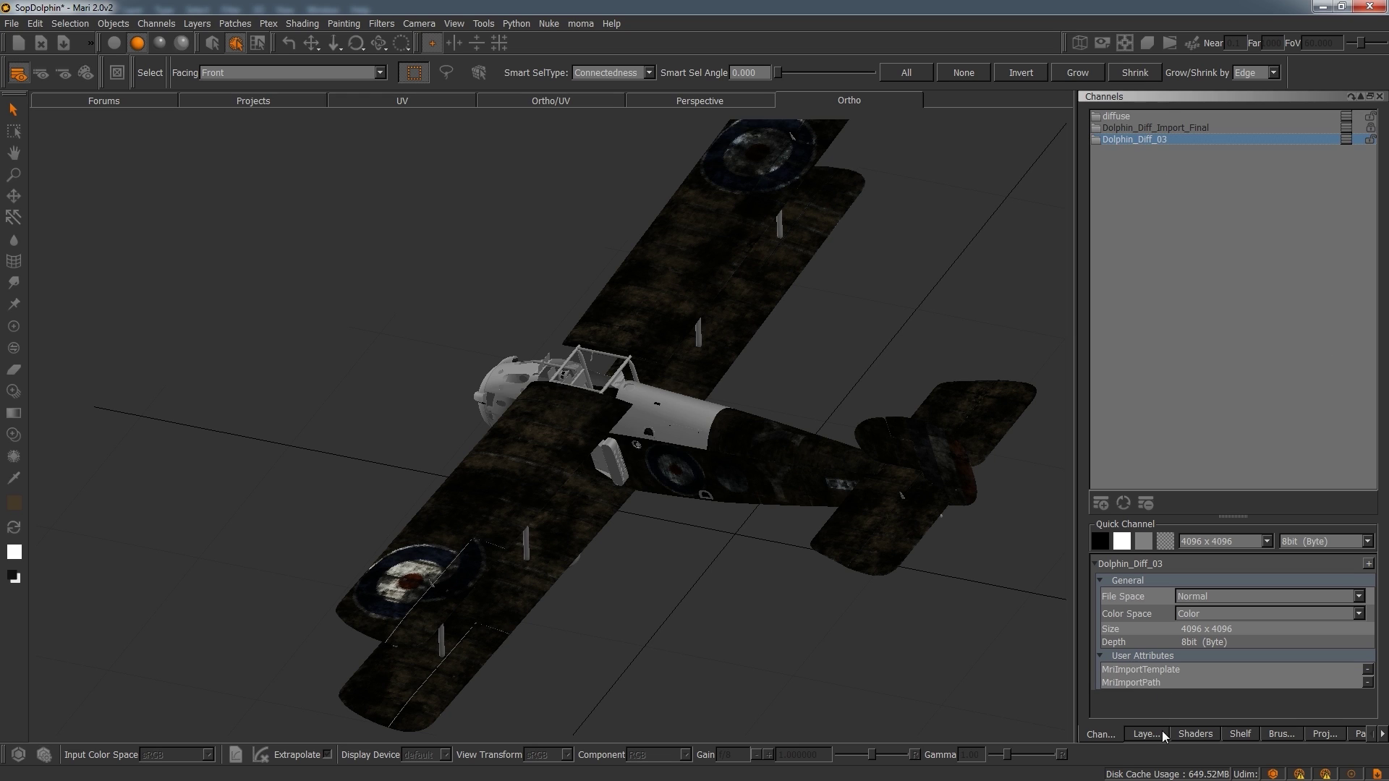
Step: In the Layers tab, collapse every group from Asst Panel Lines to Main Paint Colors and select Layer 7 copy
left_click(1141, 734)
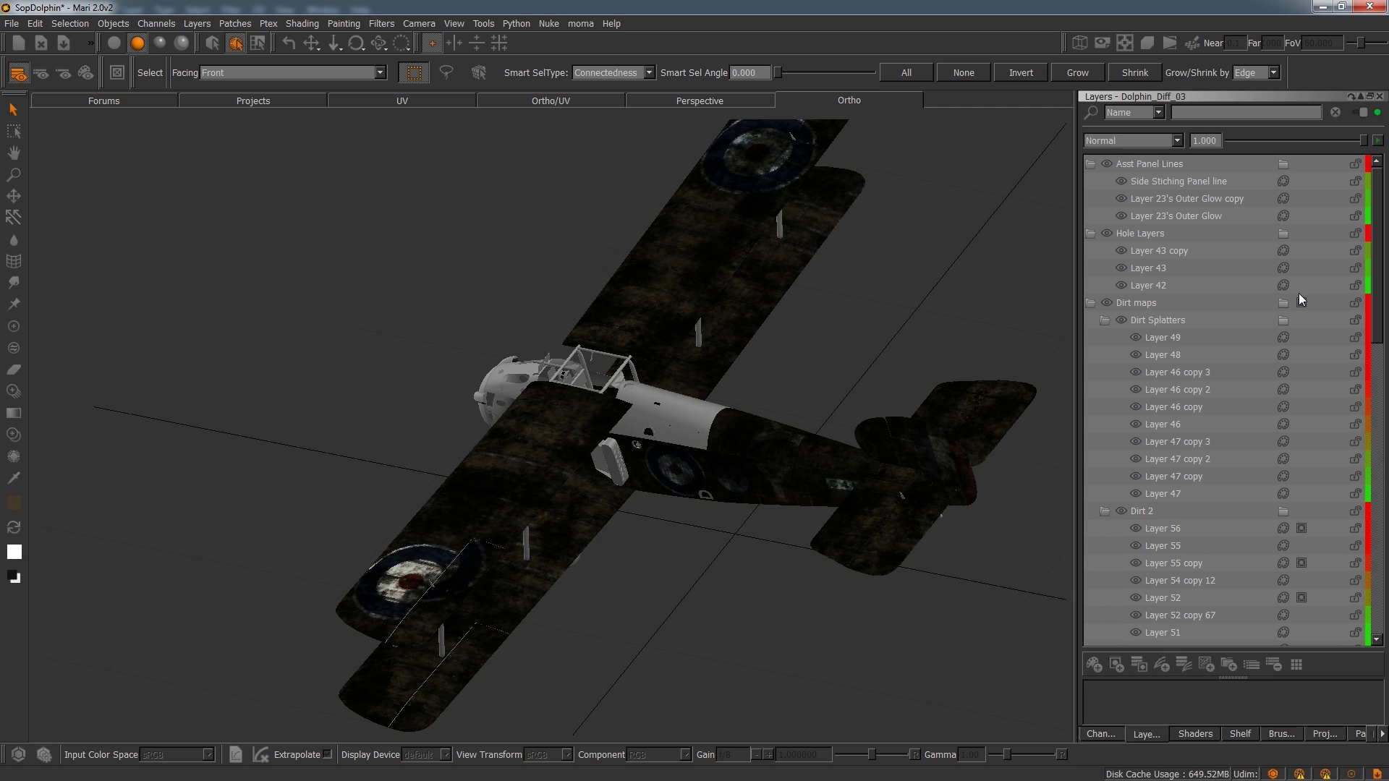
left_click(1088, 164)
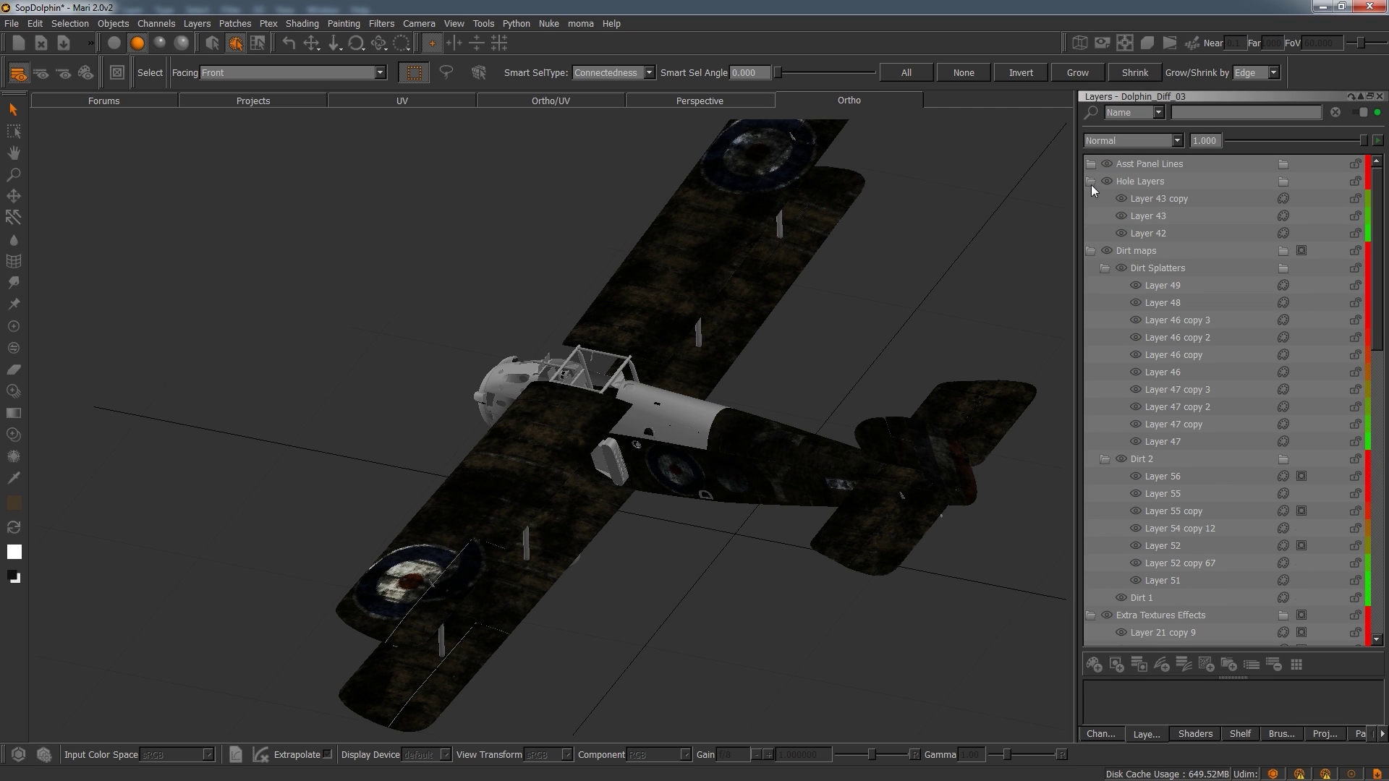
left_click(1091, 182)
left_click(1092, 198)
left_click(1090, 217)
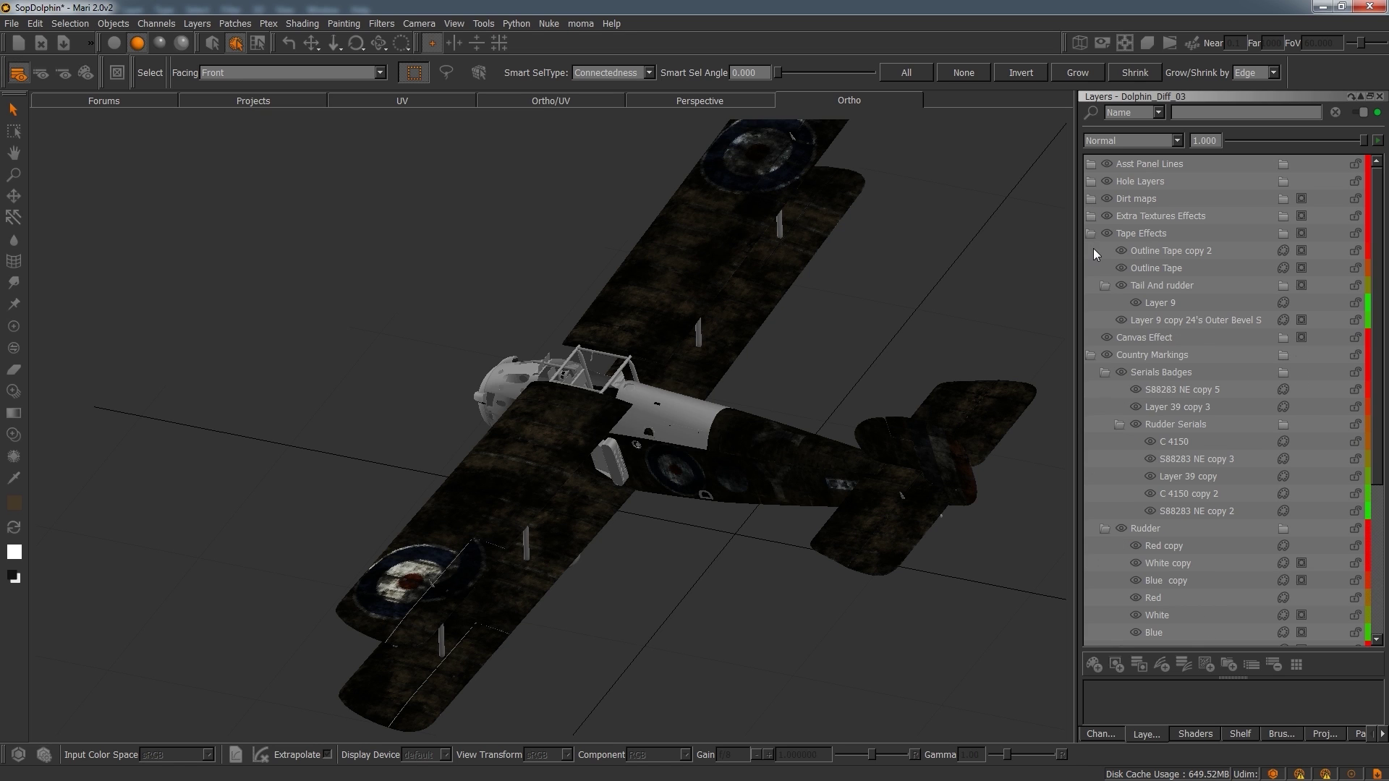
left_click(1090, 233)
left_click(1092, 269)
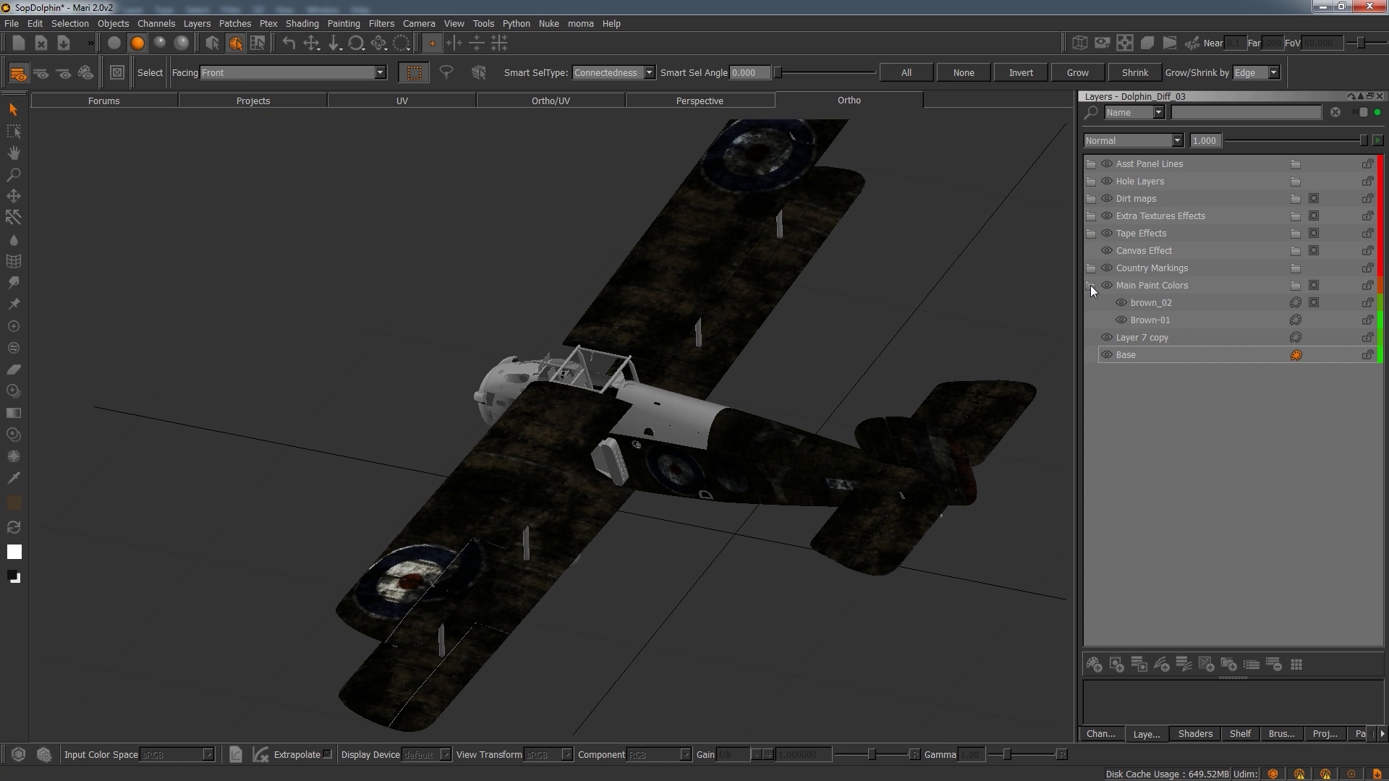
left_click(1091, 285)
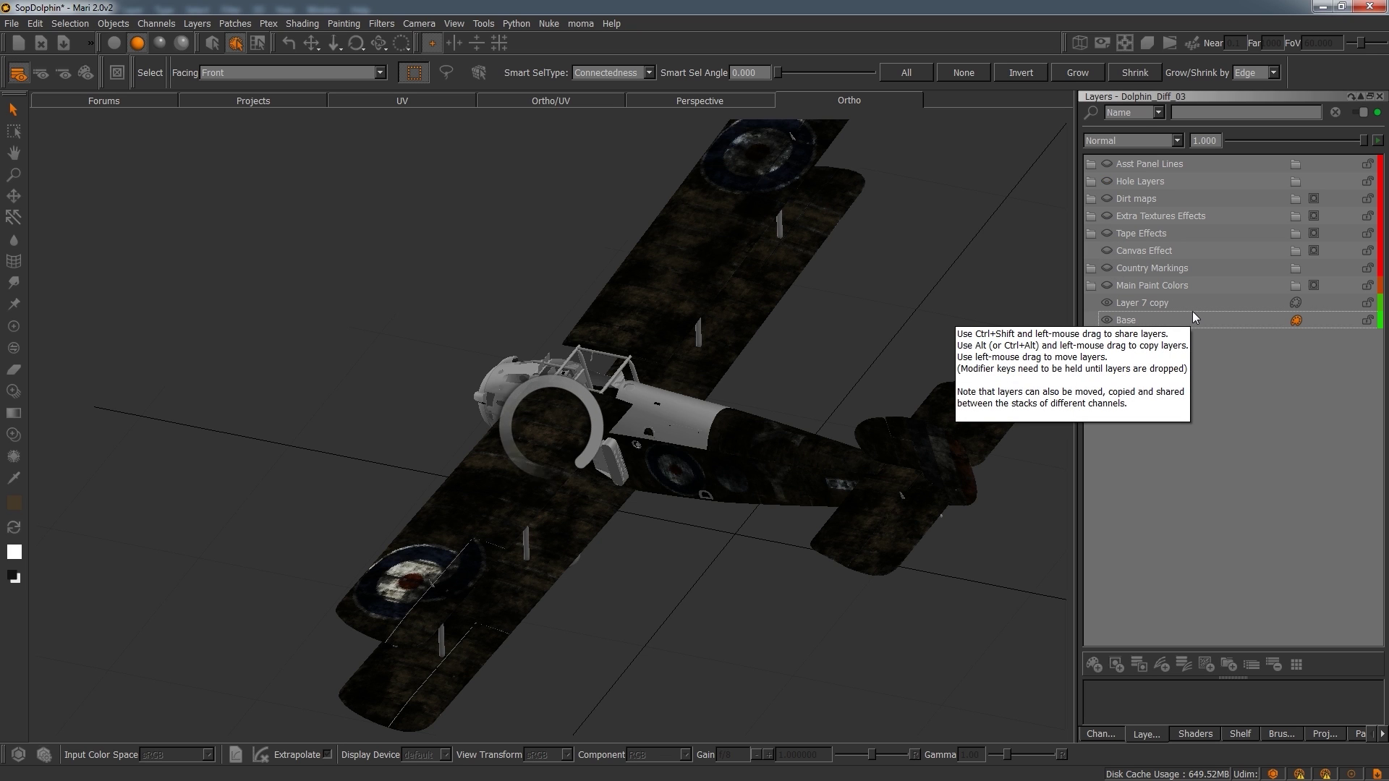
left_click(1217, 303)
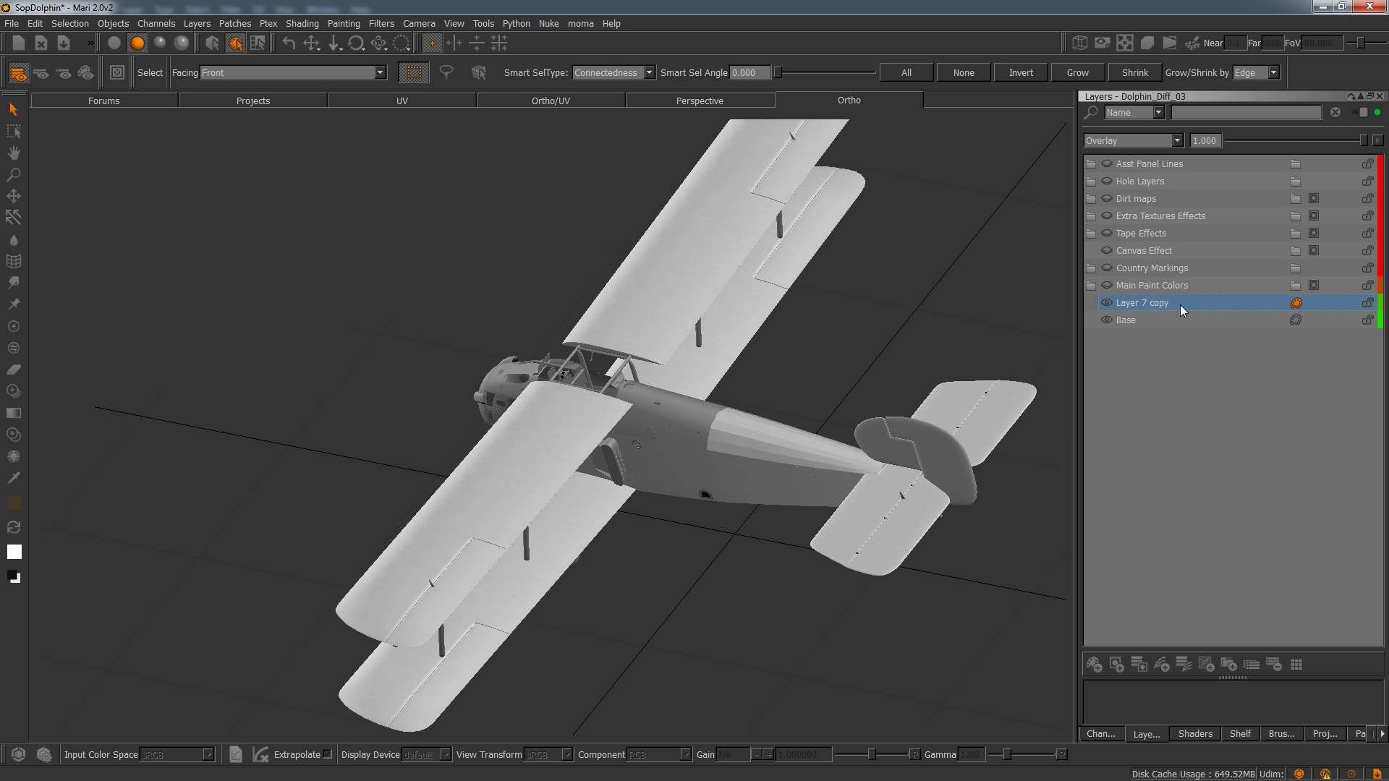
Step: Move Layer 7 copy above Country Markings and expand the Main Paint Colors group
left_click_drag(1179, 306, 1095, 261)
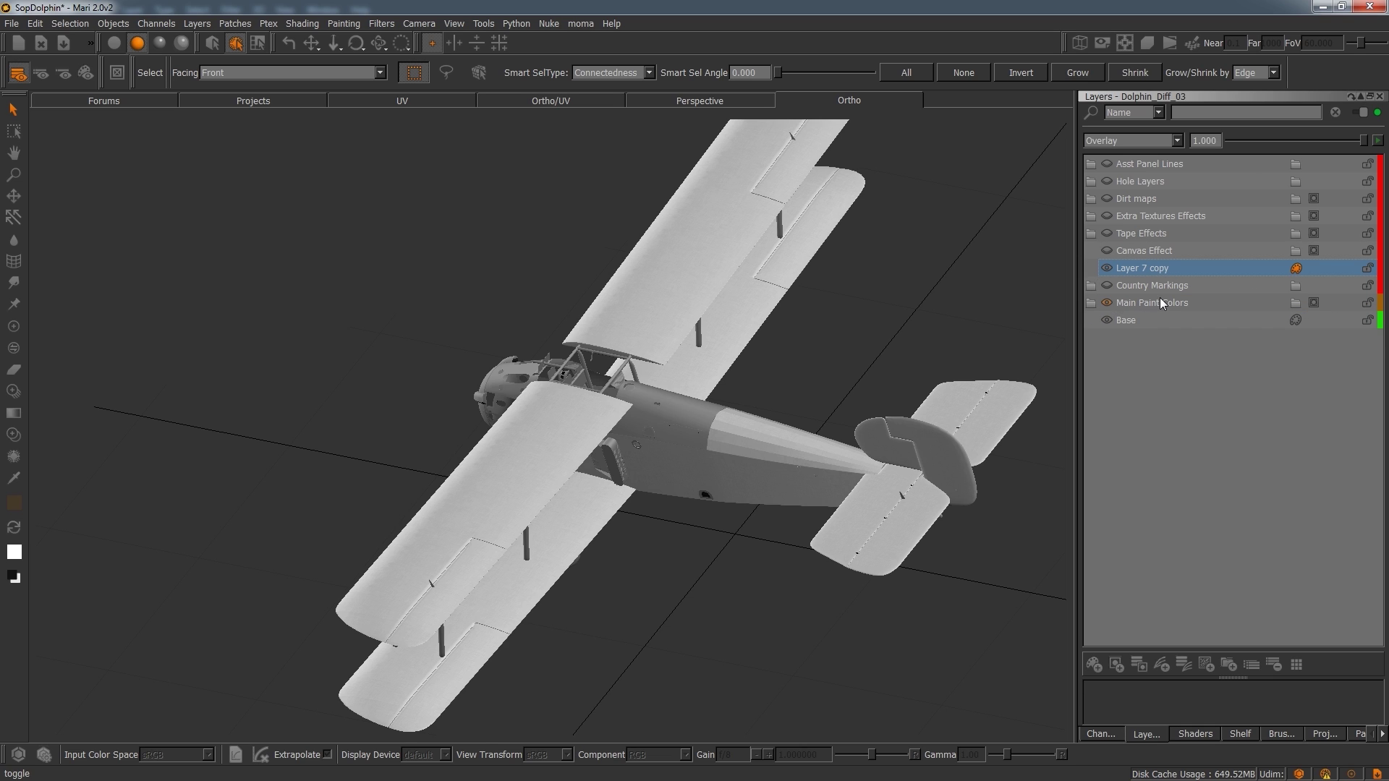
left_click(1160, 300)
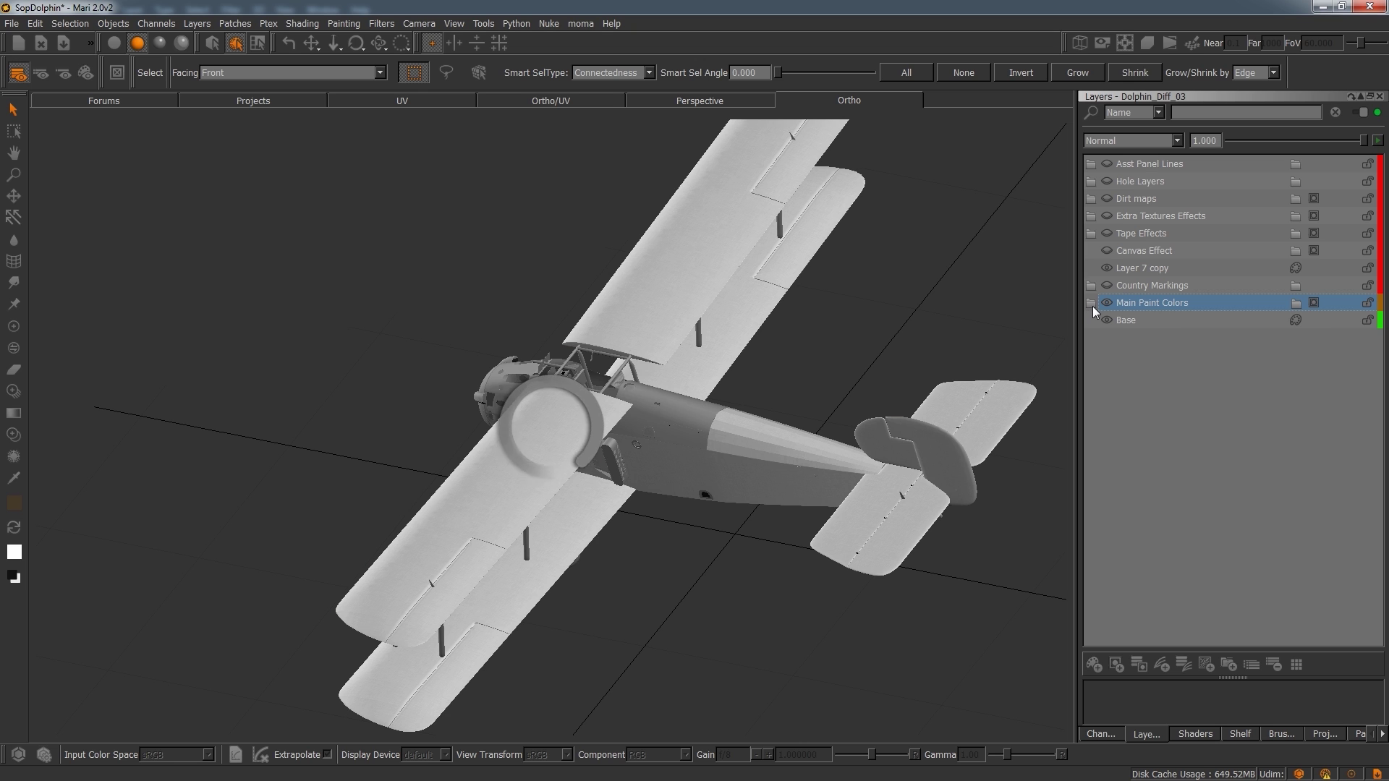
left_click(1092, 304)
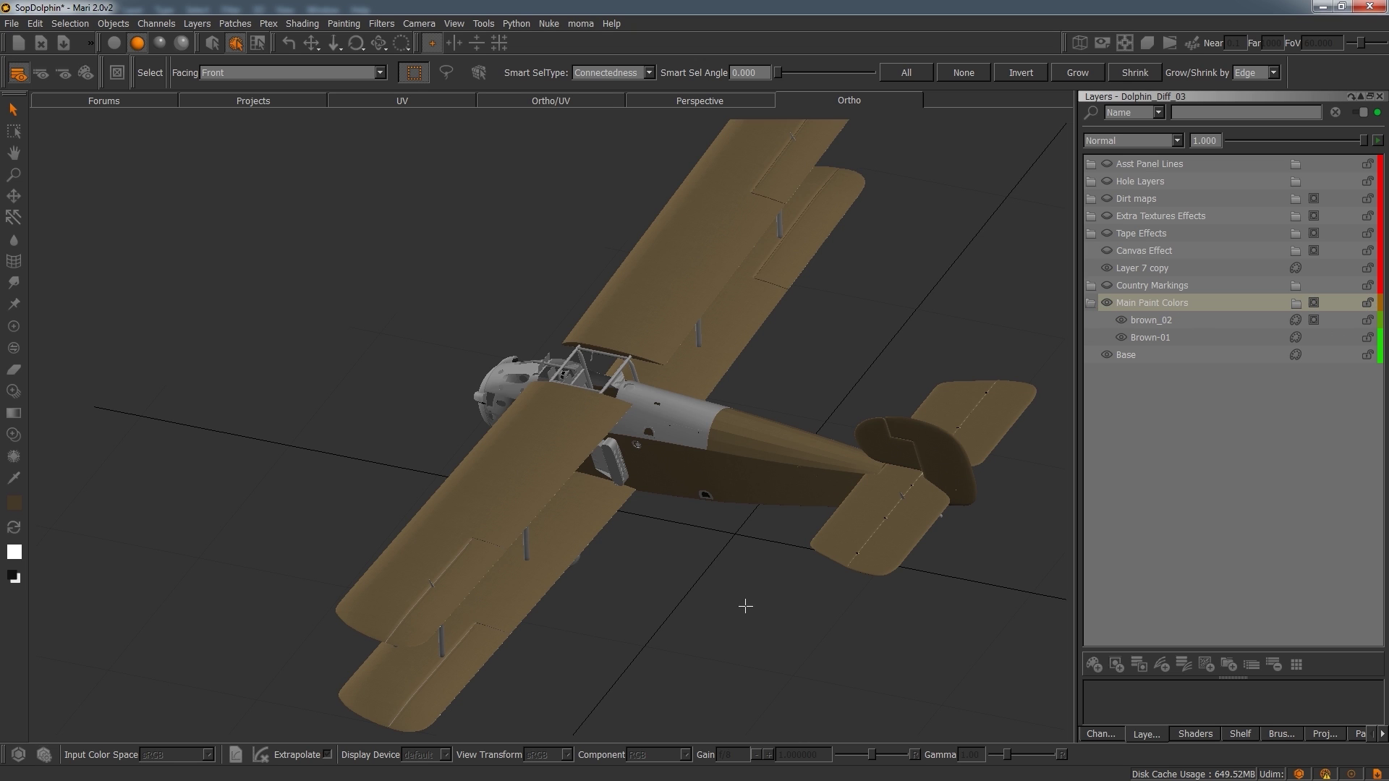
mouse_move(741, 605)
middle_mouse_down()
mouse_move(735, 623)
mouse_move(764, 562)
middle_mouse_up()
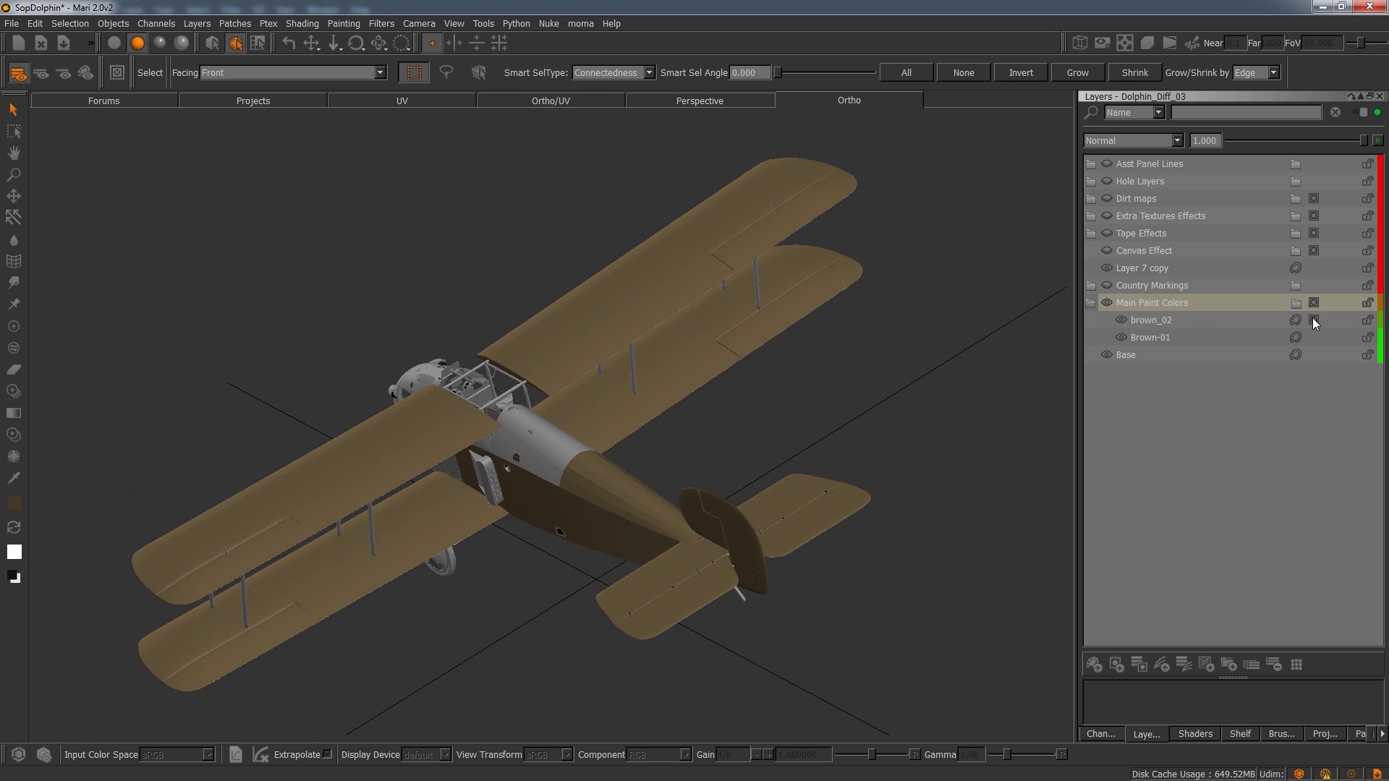
Step: Turn the Country Markings layers back on and view the marked biplane from the front three-quarter
left_click(1152, 301)
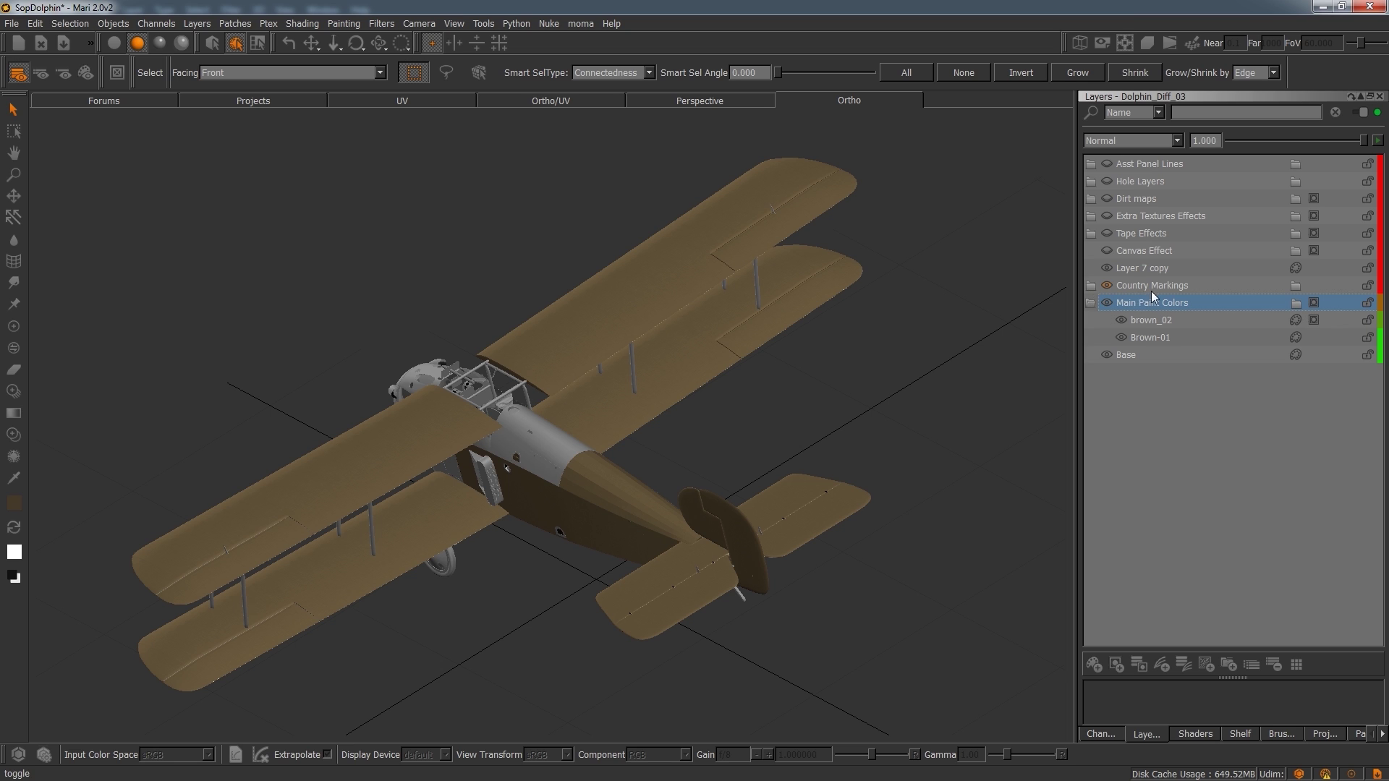
left_click(1091, 286)
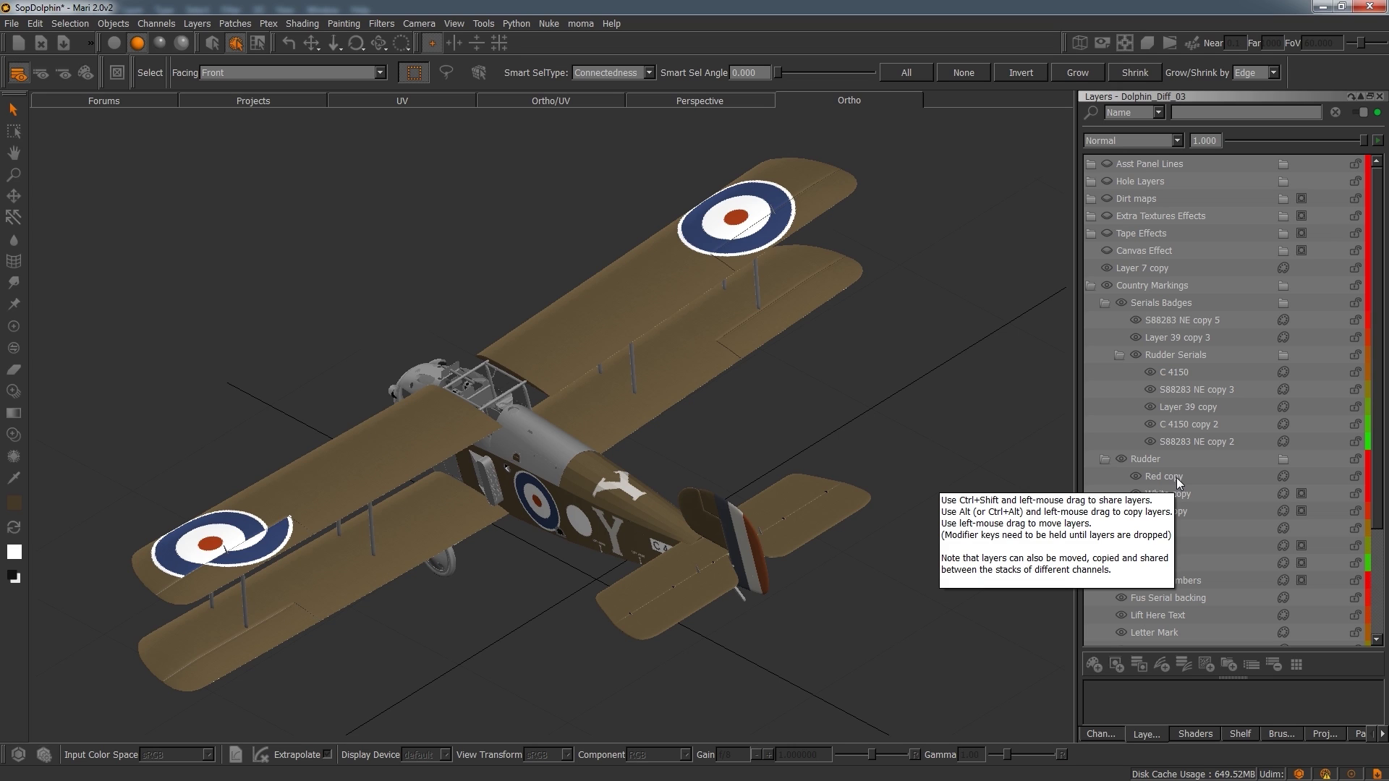
left_click(1091, 285)
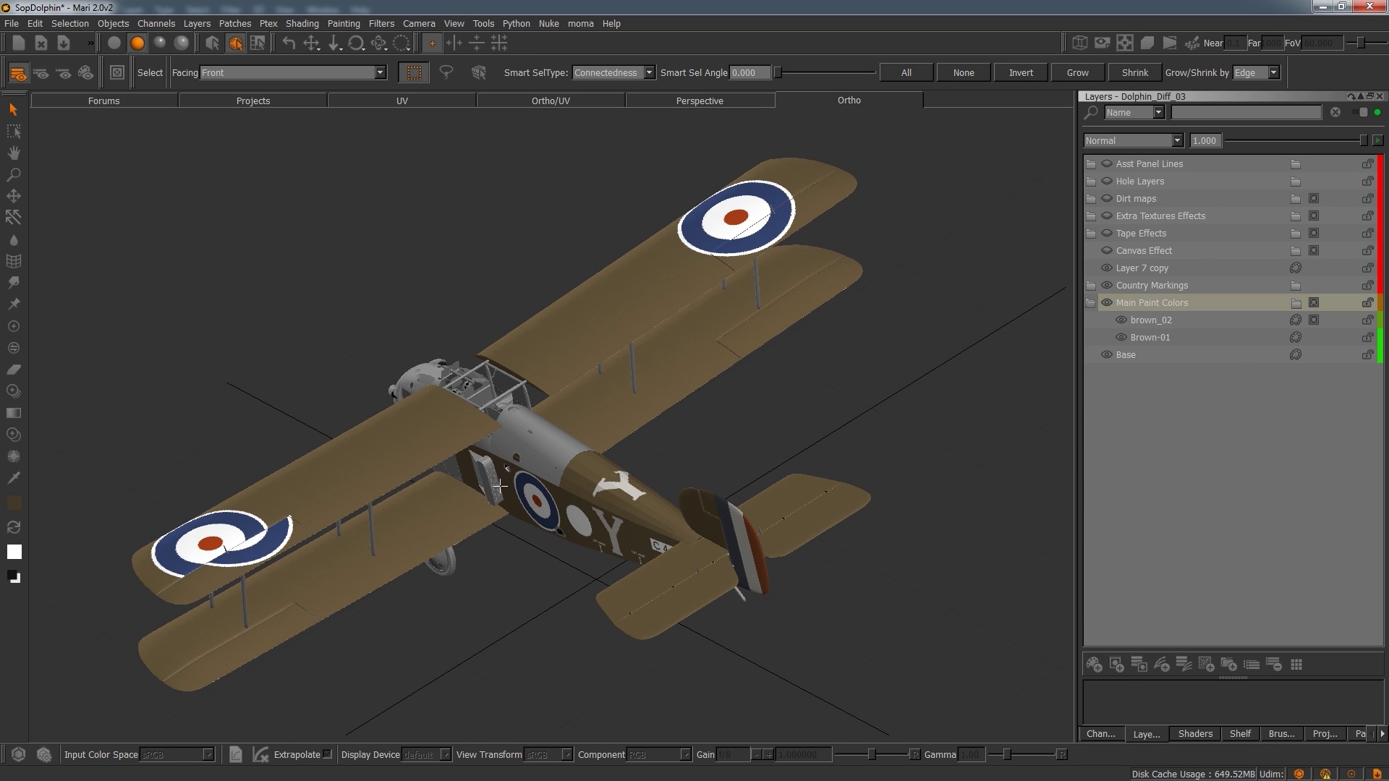
left_click(1106, 233)
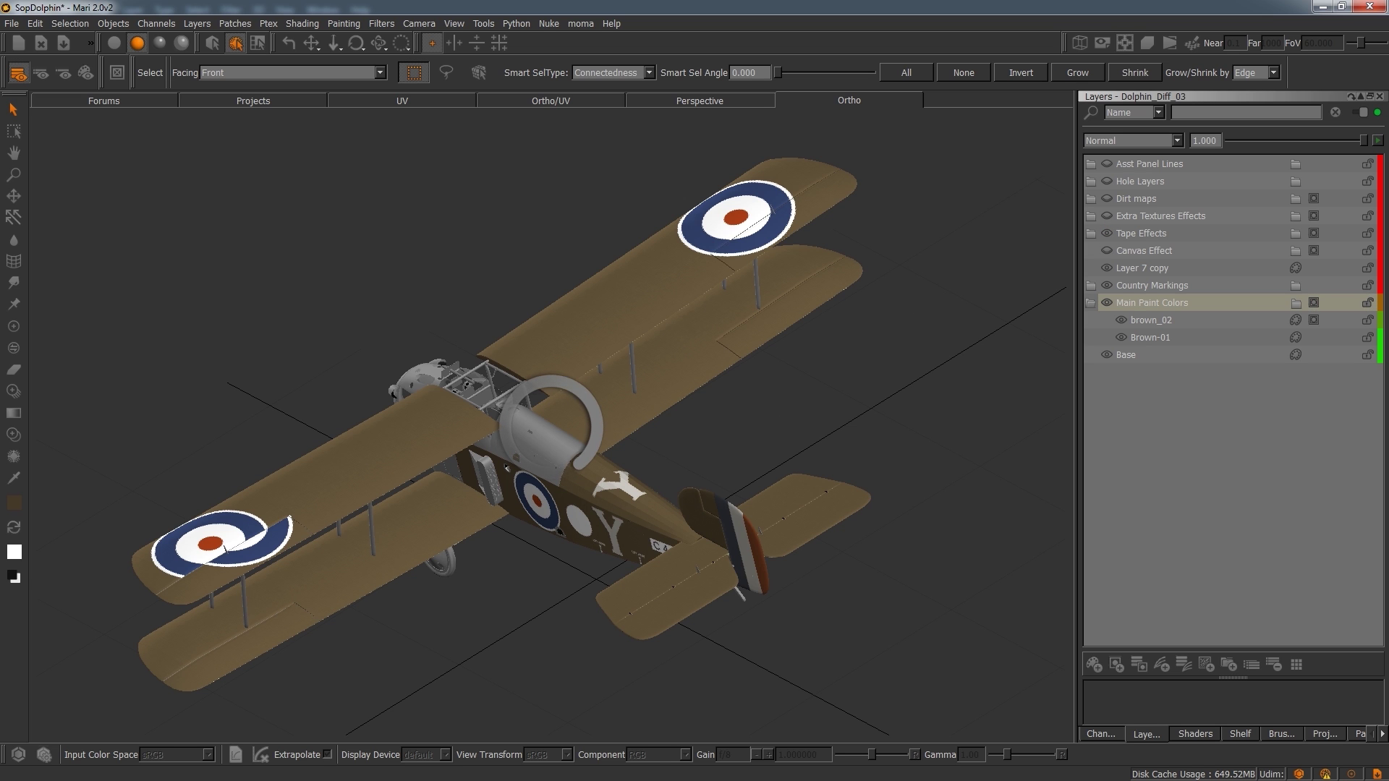
middle_click_drag(531, 572, 707, 644)
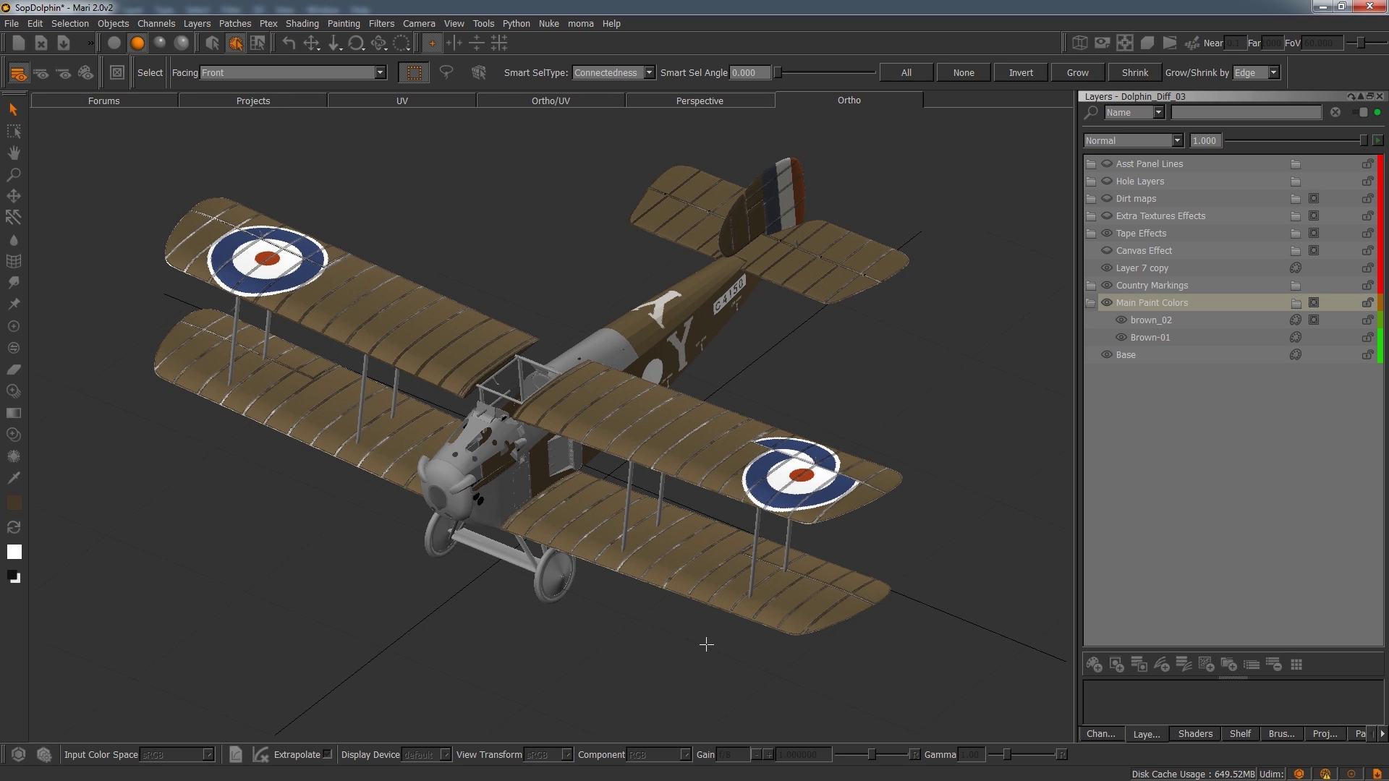
Step: Show the Dolphin_Diff_Import_Final channel on the biplane, orbit to inspect the wings, then switch to UV view
left_click(1103, 735)
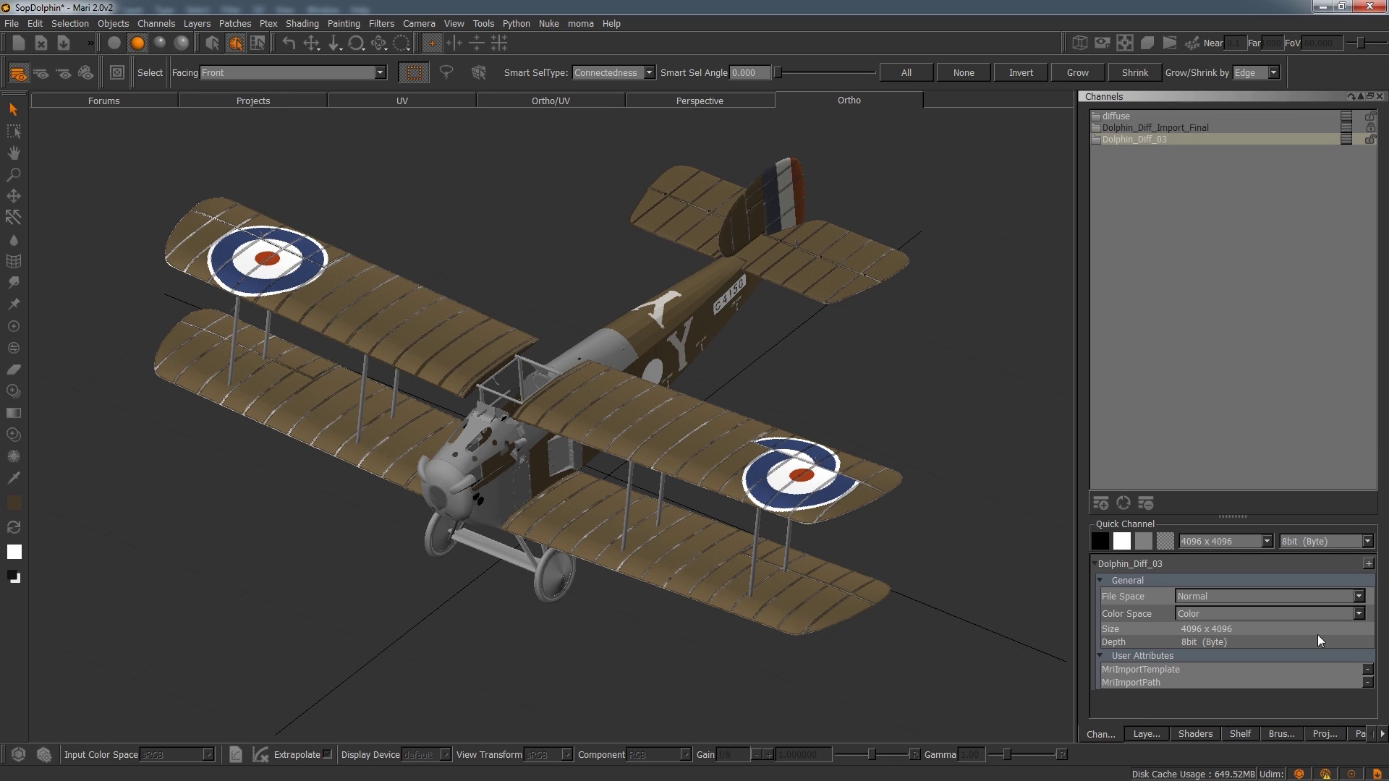
left_click(1200, 130)
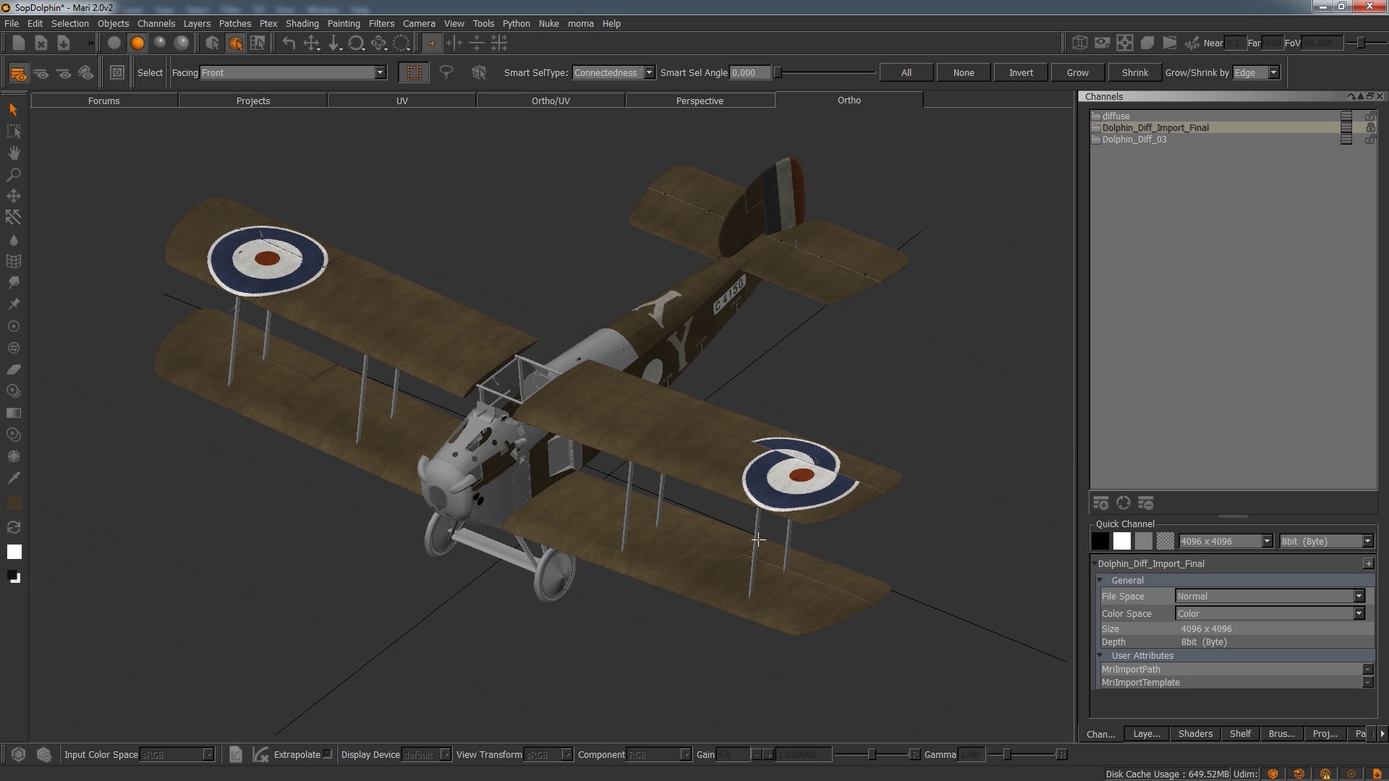
left_click_drag(688, 610, 654, 723, "alt")
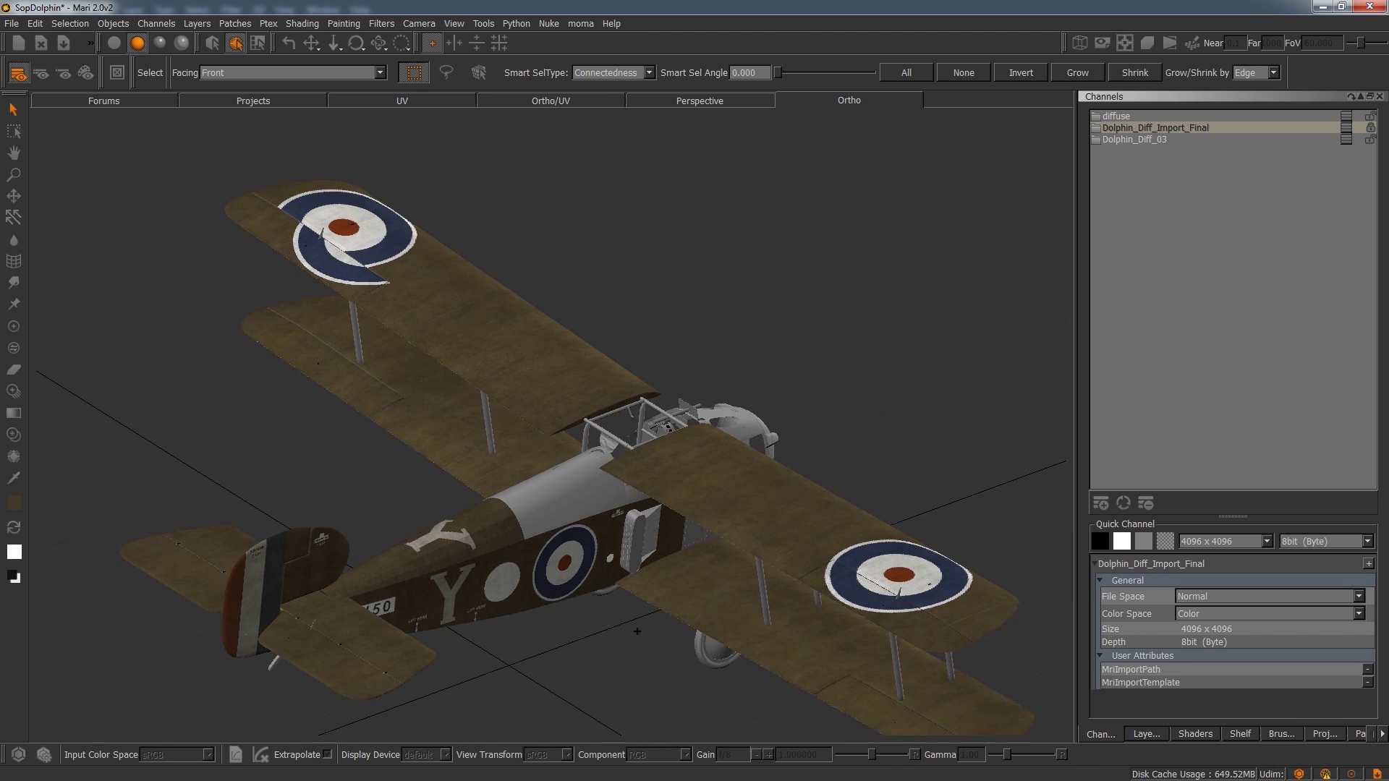
left_click_drag(579, 640, 557, 615, "alt")
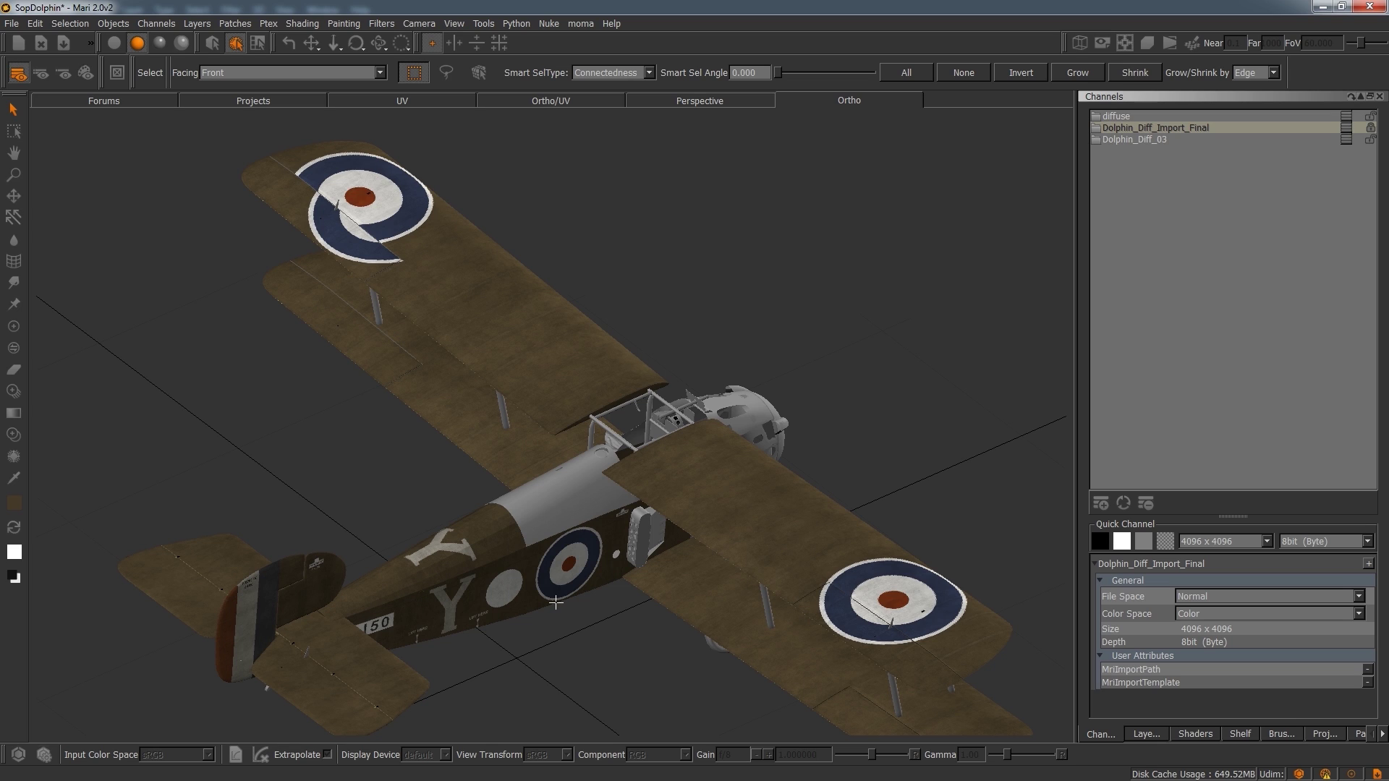
left_click(434, 102)
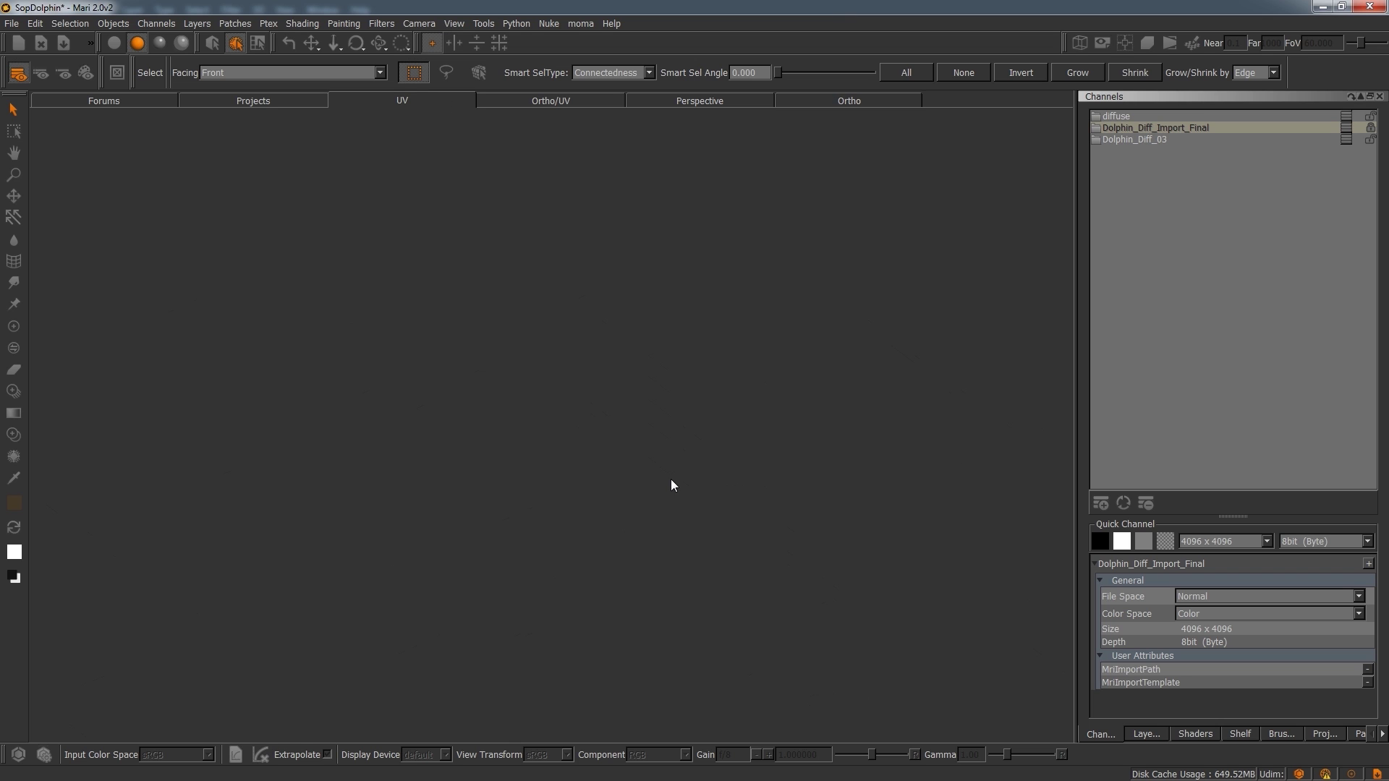
Step: Zoom the UV layout and hide the palettes with Ctrl+H so the painted texture fills the viewport
scroll(424, 434, "up", 3)
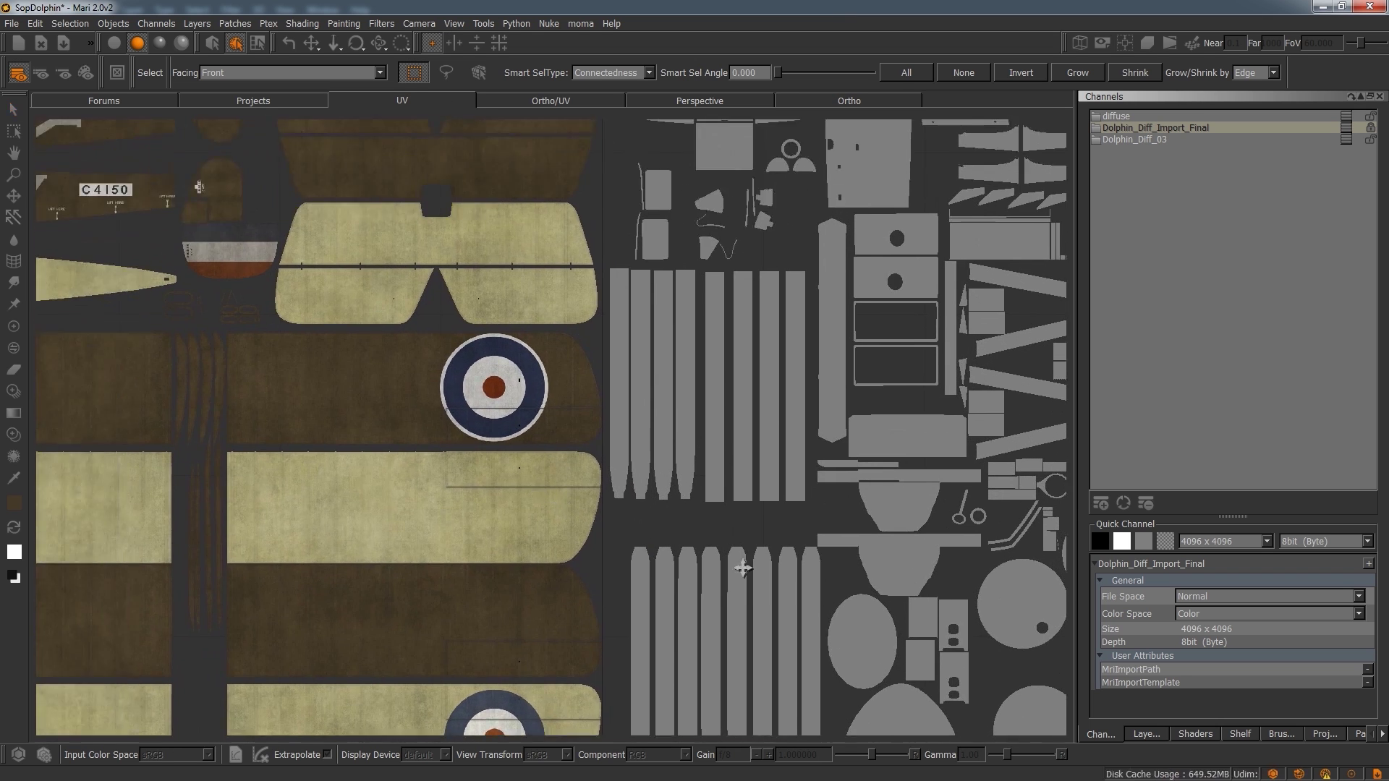
scroll(743, 568, "down", 3)
scroll(703, 397, "up", 3)
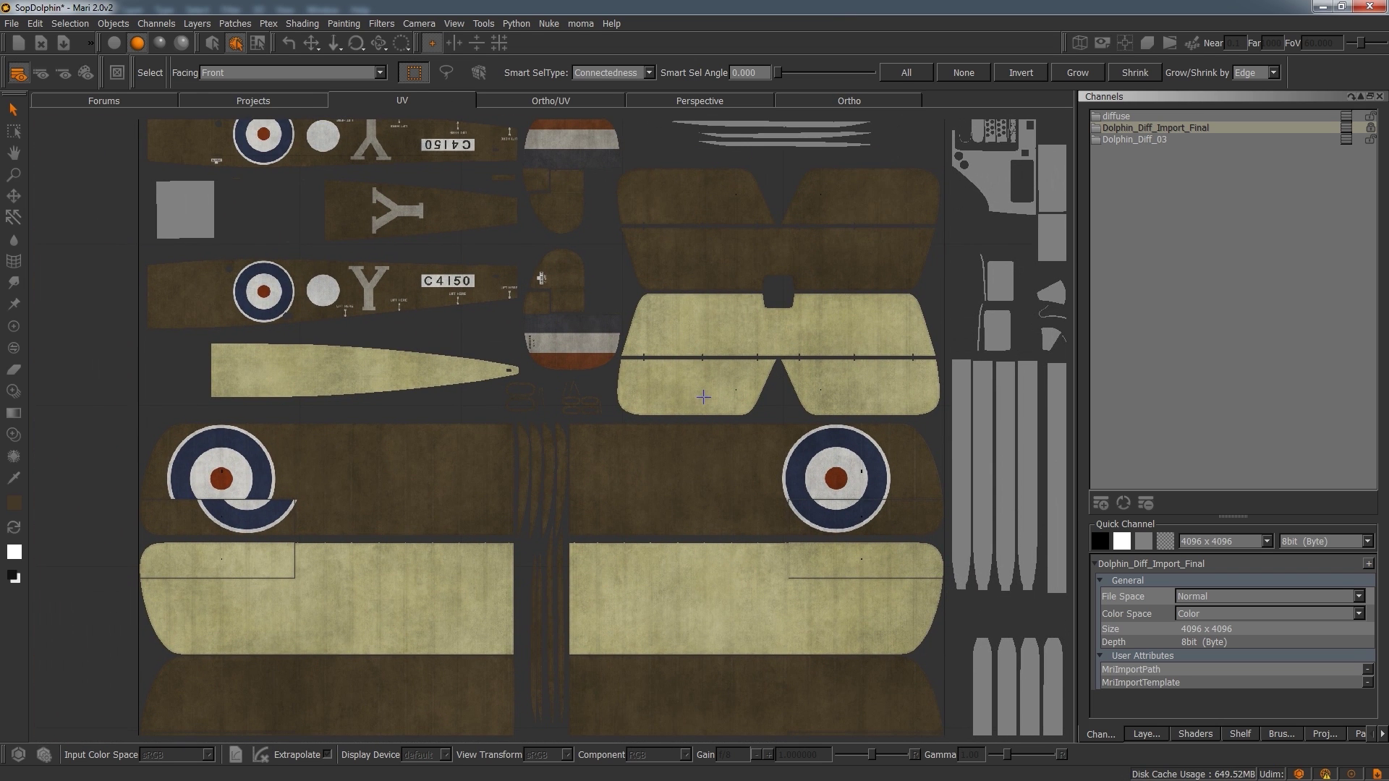
key("ctrl+h")
scroll(594, 404, "down", 2)
scroll(595, 404, "up", 3)
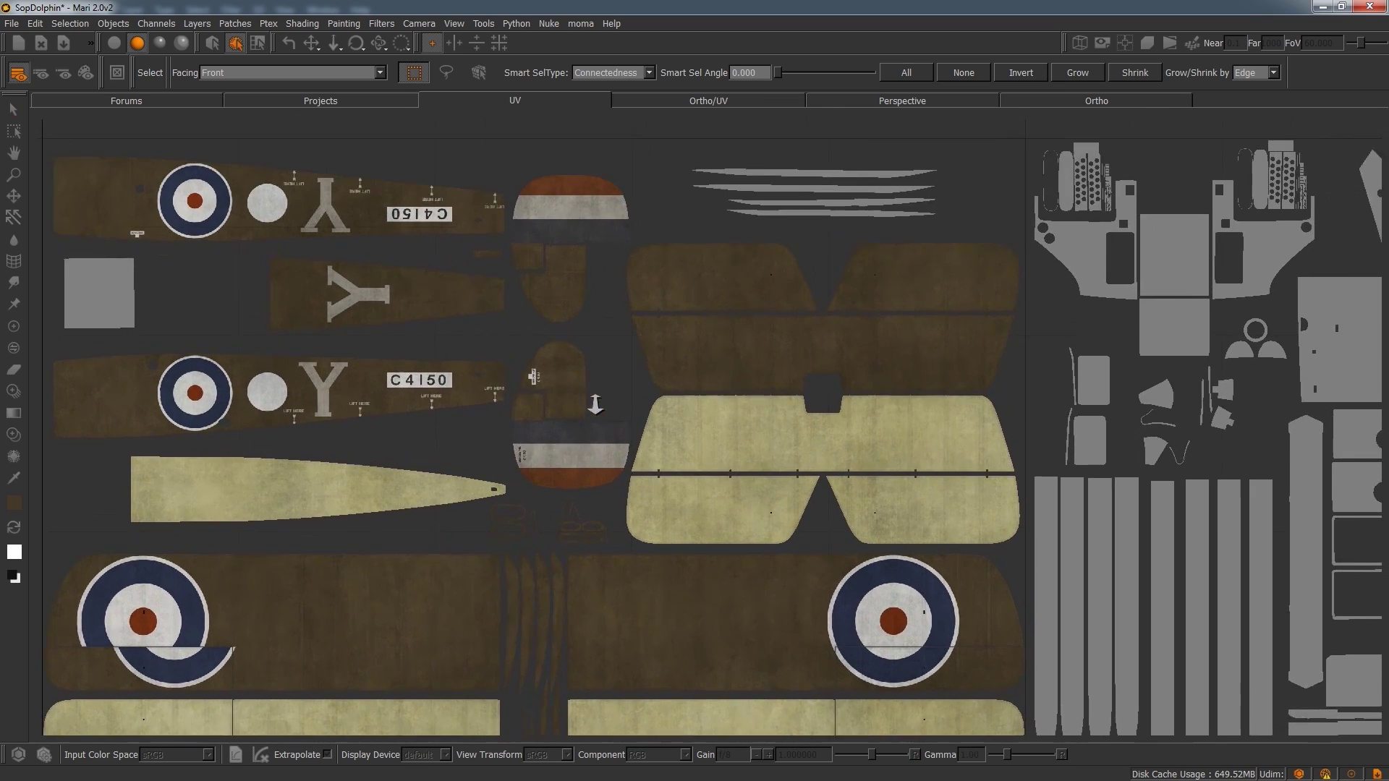
scroll(594, 403, "up", 3)
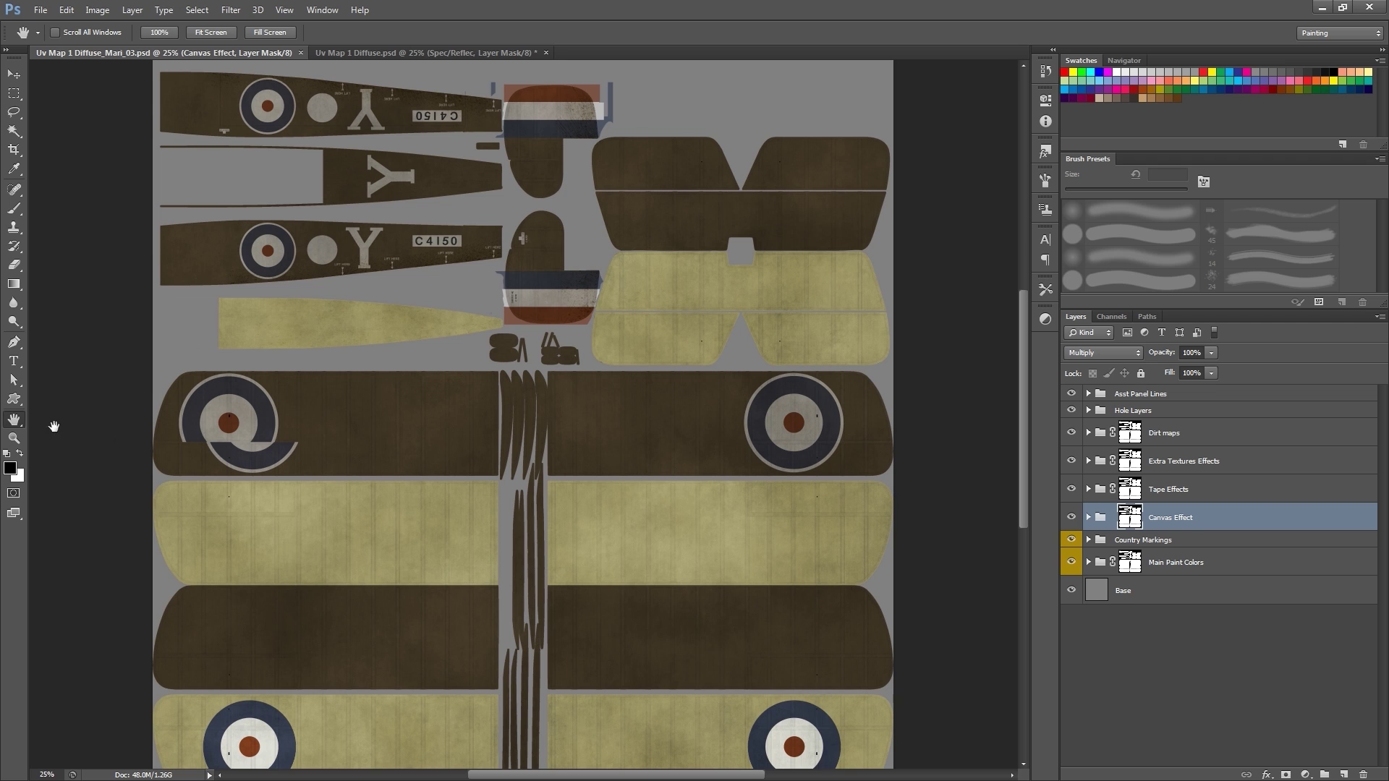
Step: Zoom the Photoshop PSD canvas to 33.3% and pan to the fuselage pieces
left_click(14, 437)
left_click(471, 429, "alt")
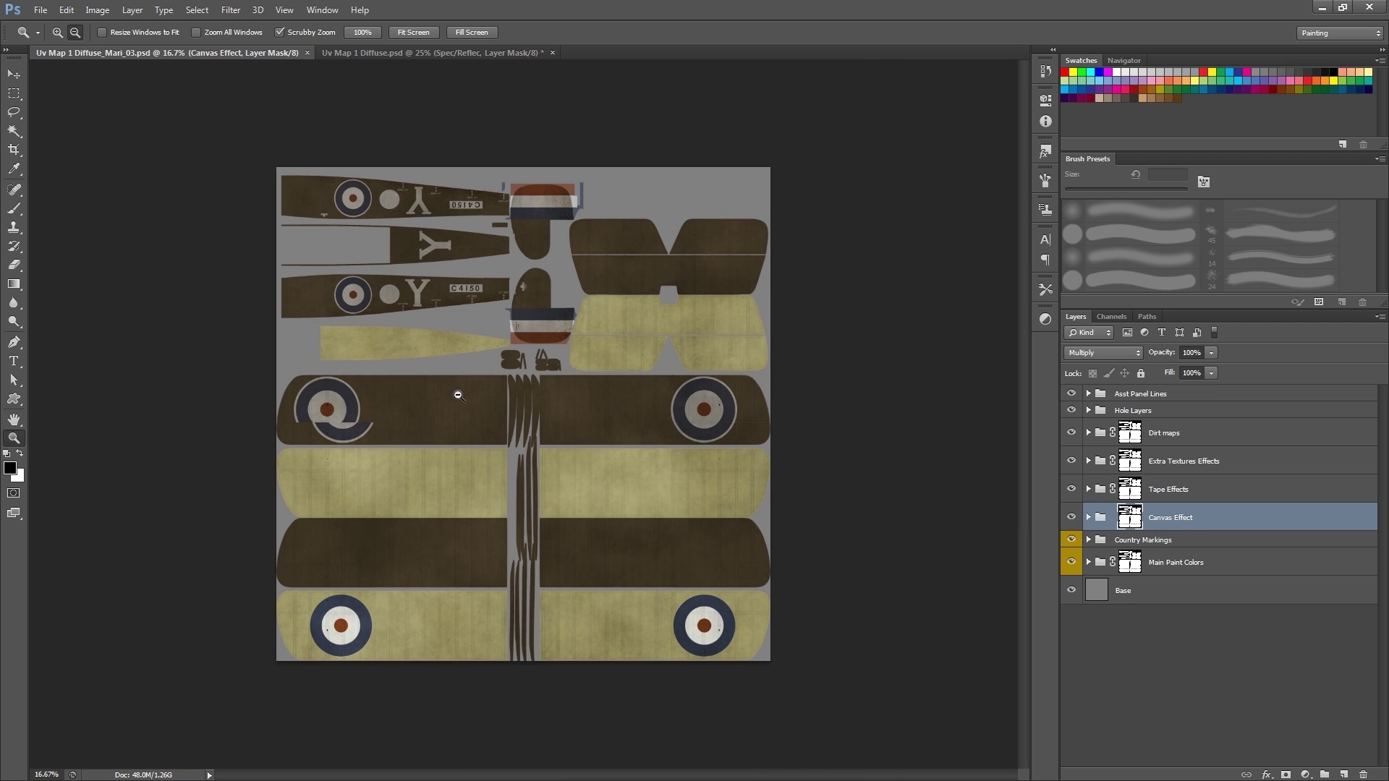
right_click(492, 454)
left_click(495, 443)
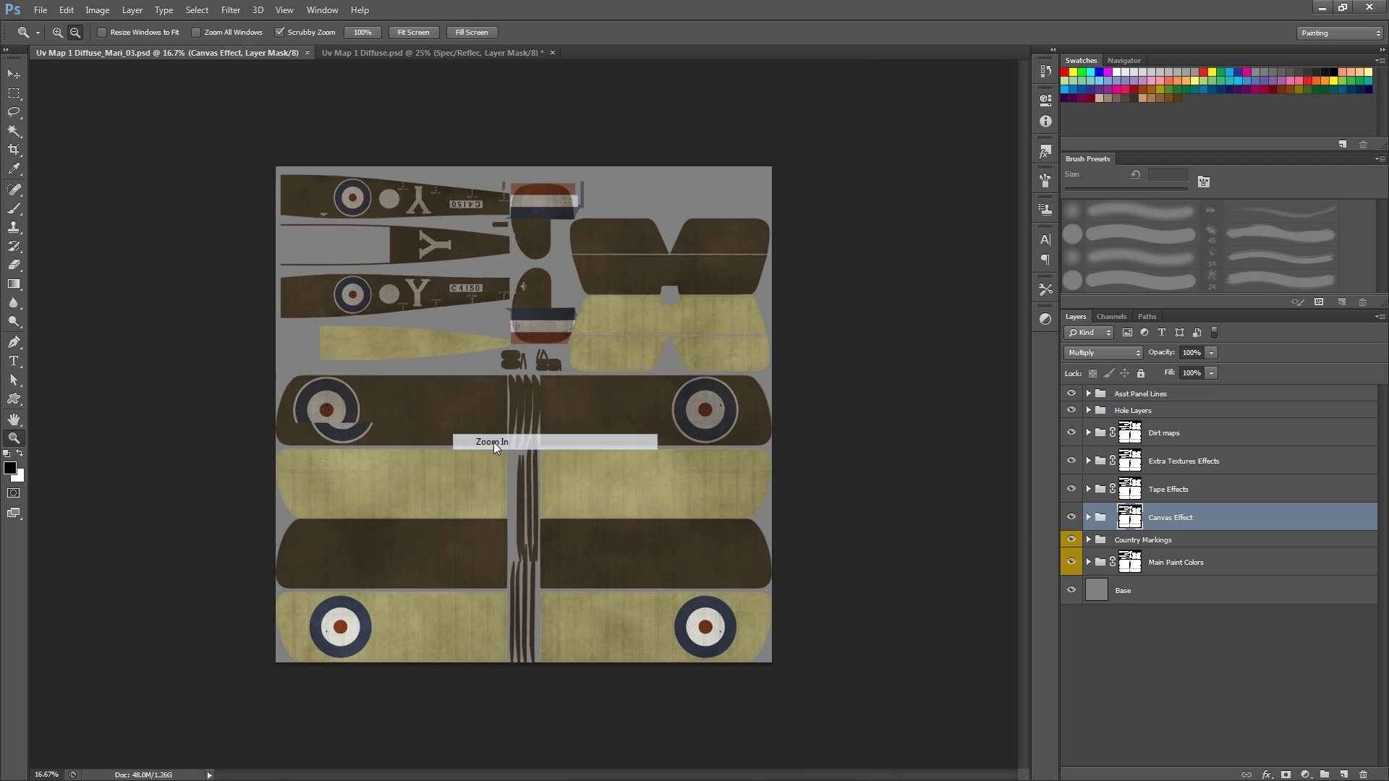
right_click(496, 505)
left_click(497, 505)
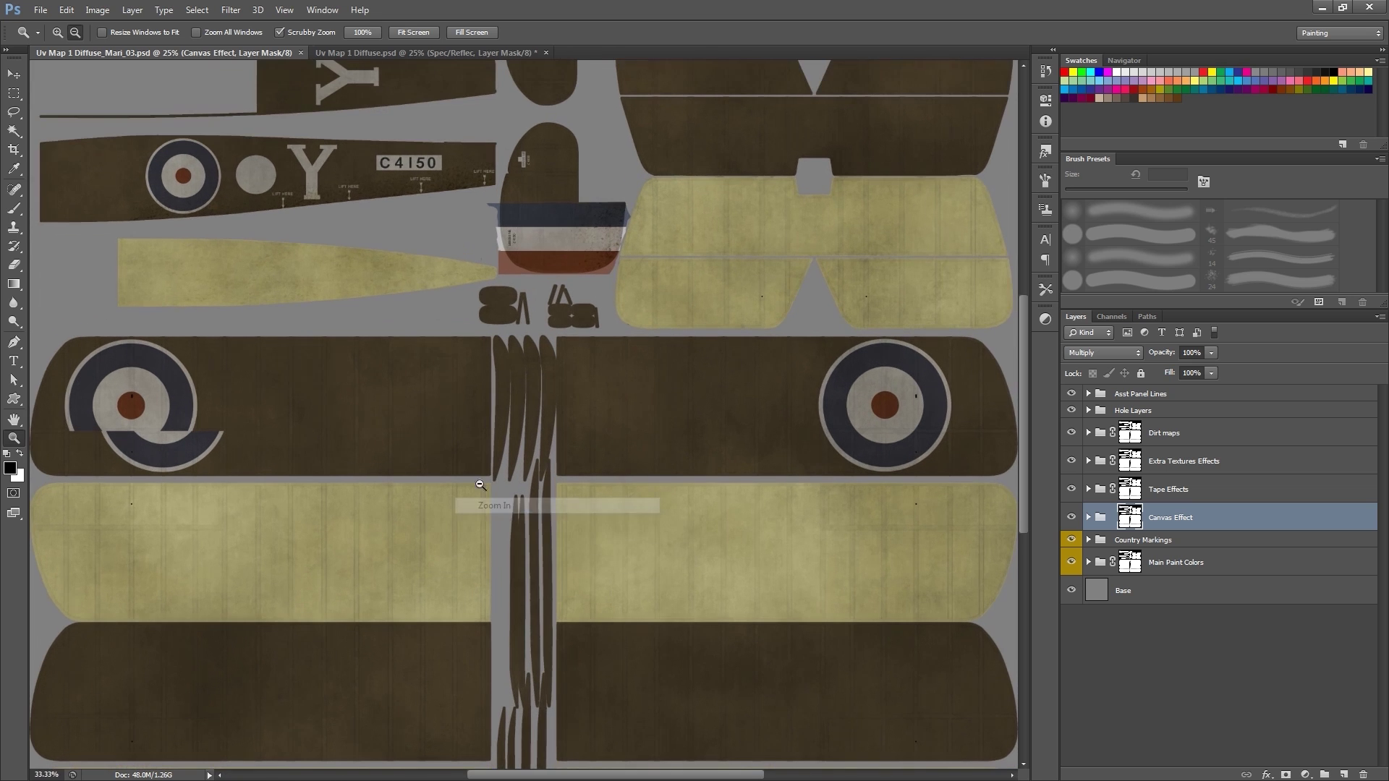
left_click_drag(397, 319, 490, 581)
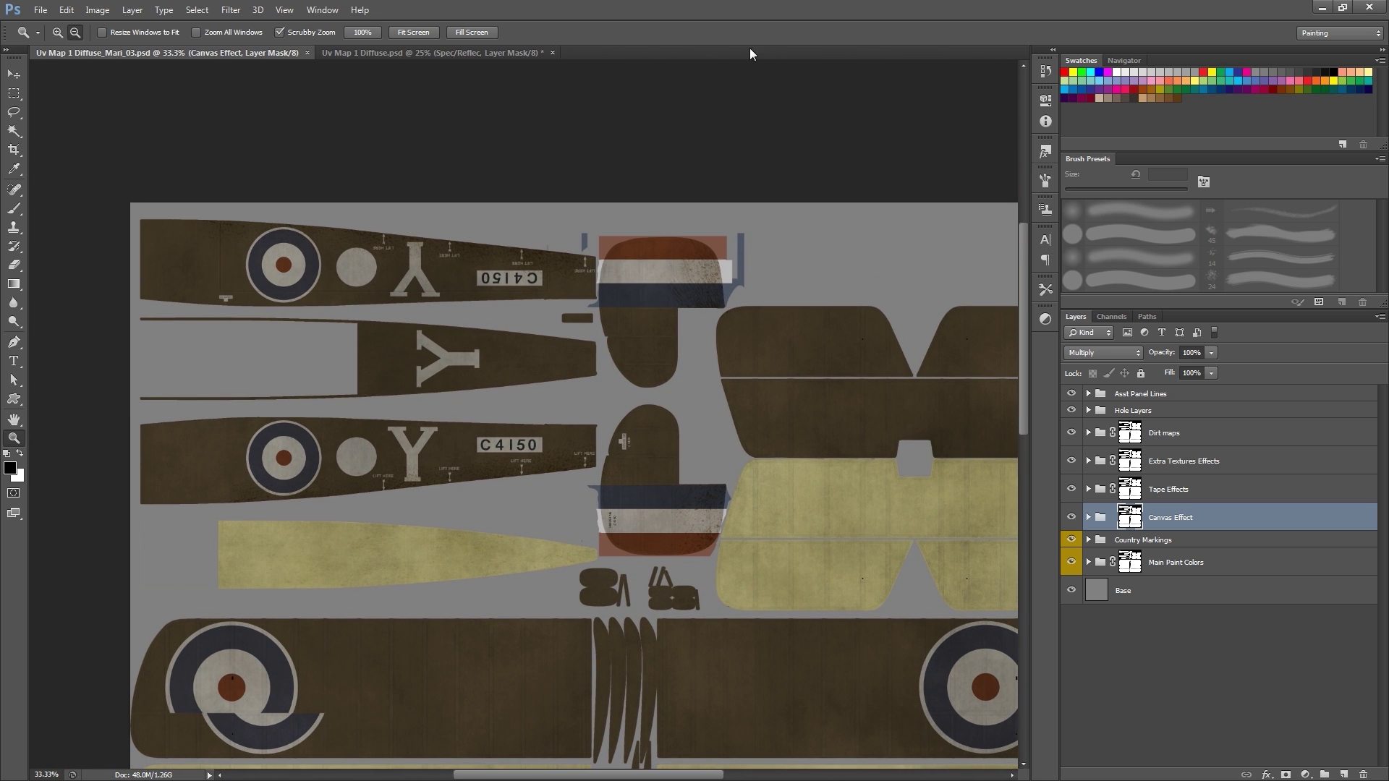
Step: Shrink the Photoshop window over Mari, align the PSD with the UV view, then minimize Photoshop
double_click(1165, 22)
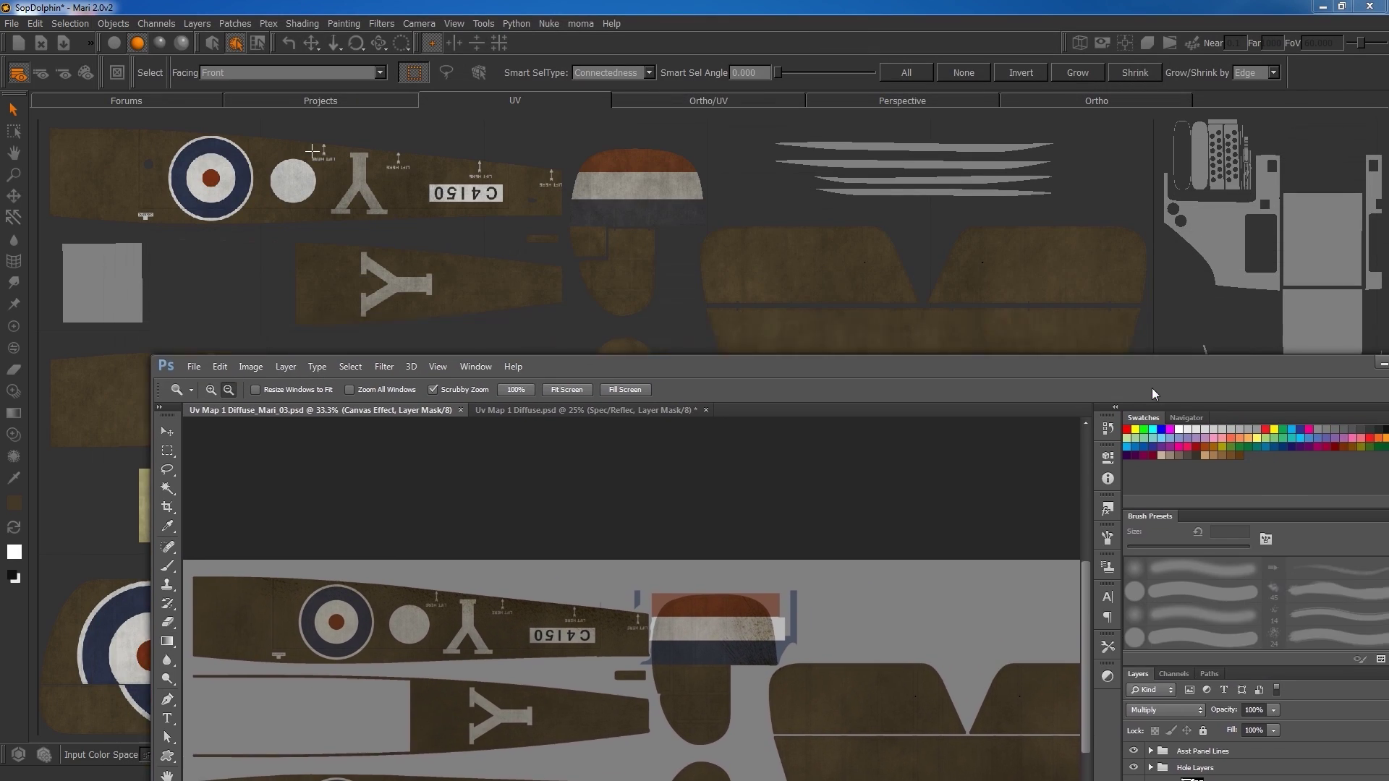
left_click_drag(1161, 371, 1051, 358)
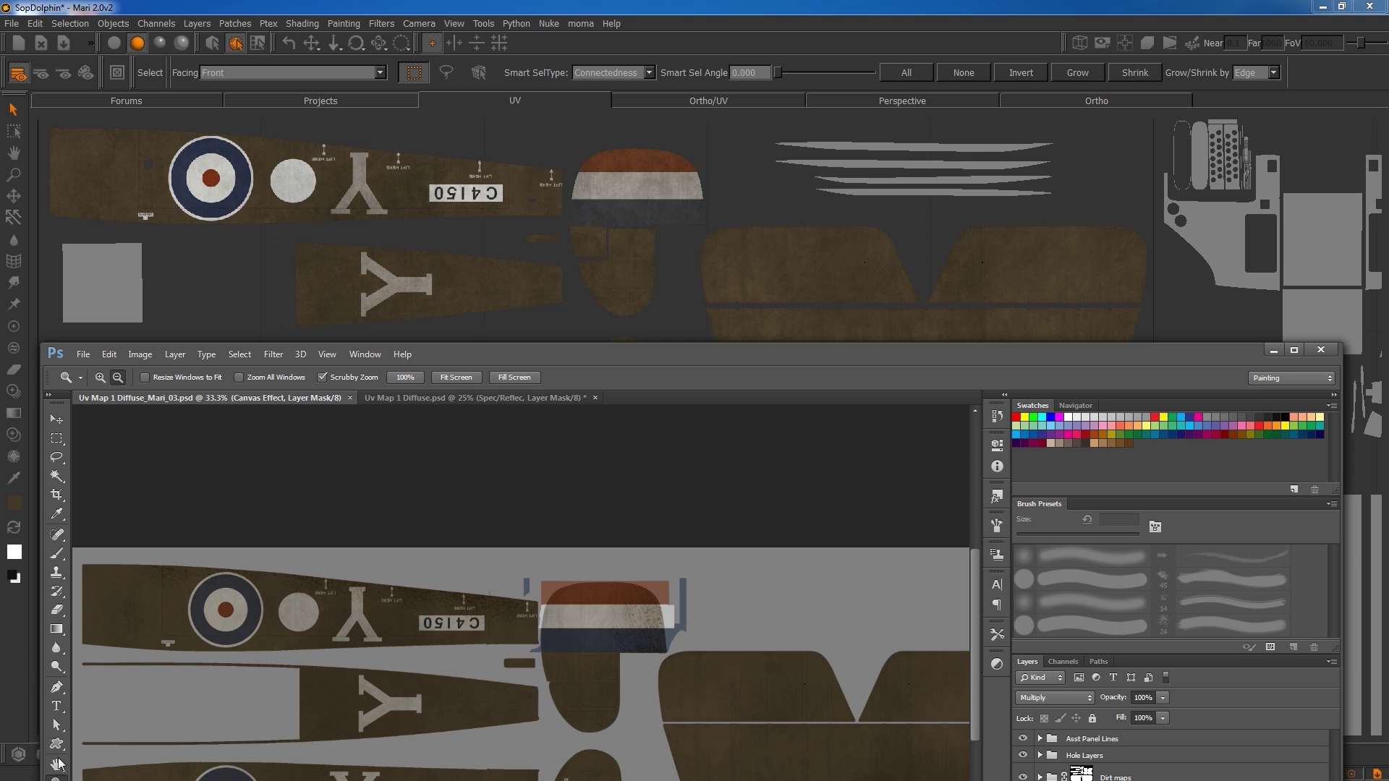
left_click_drag(625, 346, 672, 115)
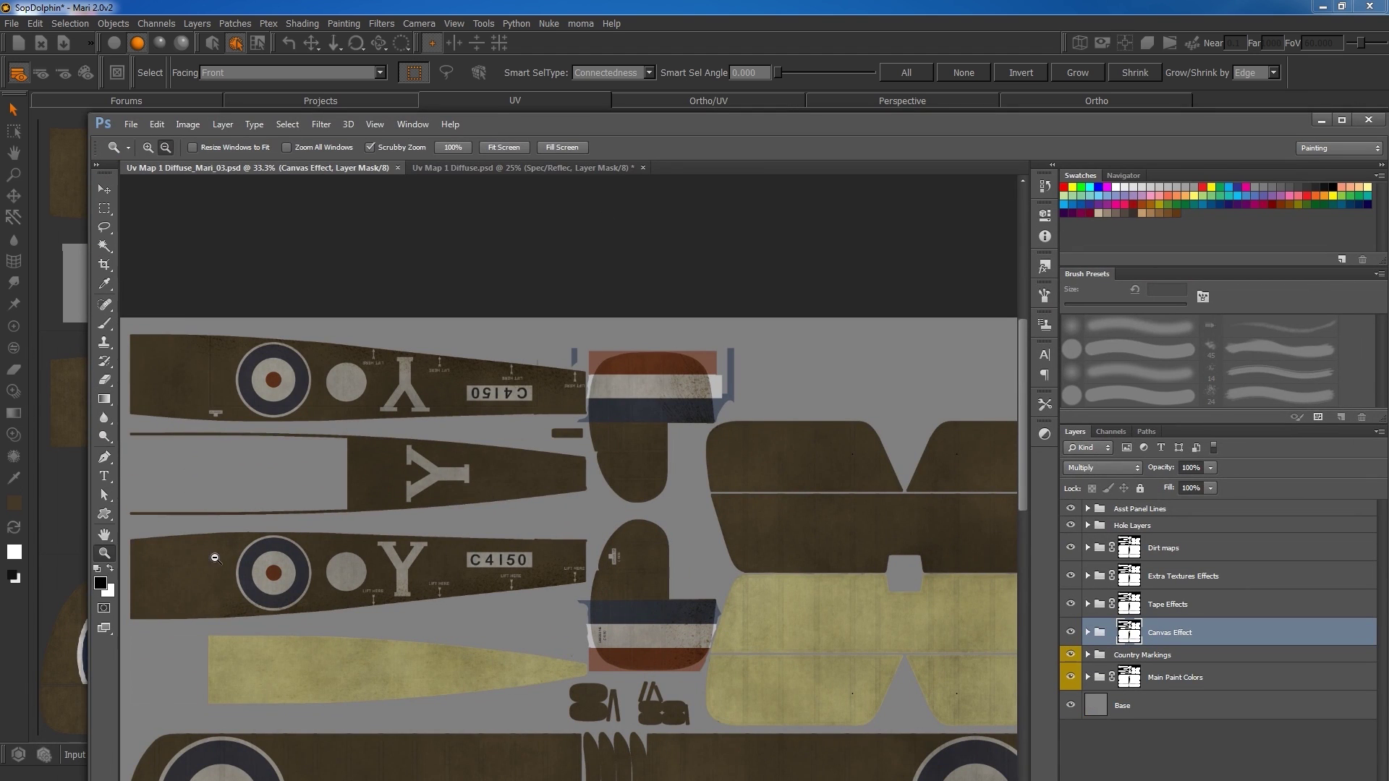
left_click(104, 535)
left_click_drag(673, 470, 673, 287)
left_click_drag(713, 118, 648, 259)
left_click_drag(570, 416, 562, 447)
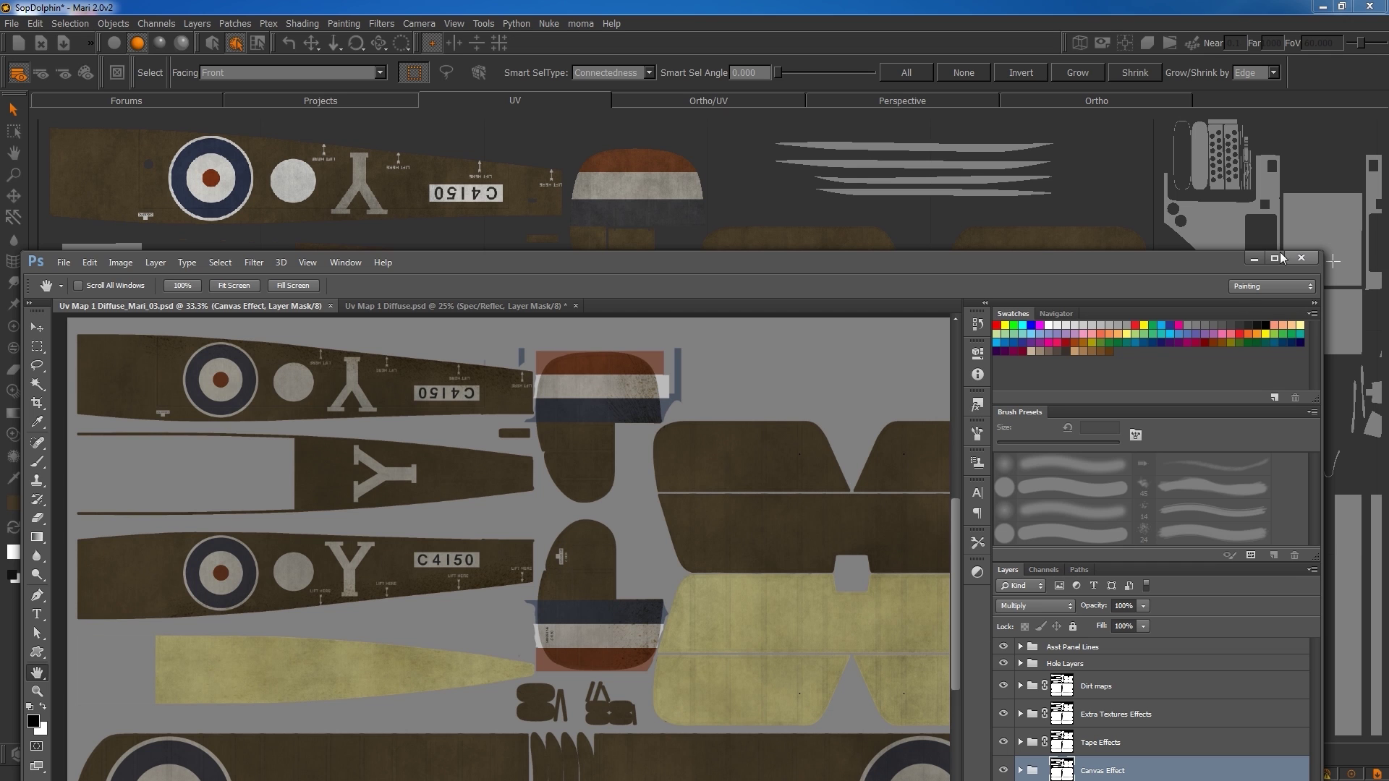
left_click(1253, 258)
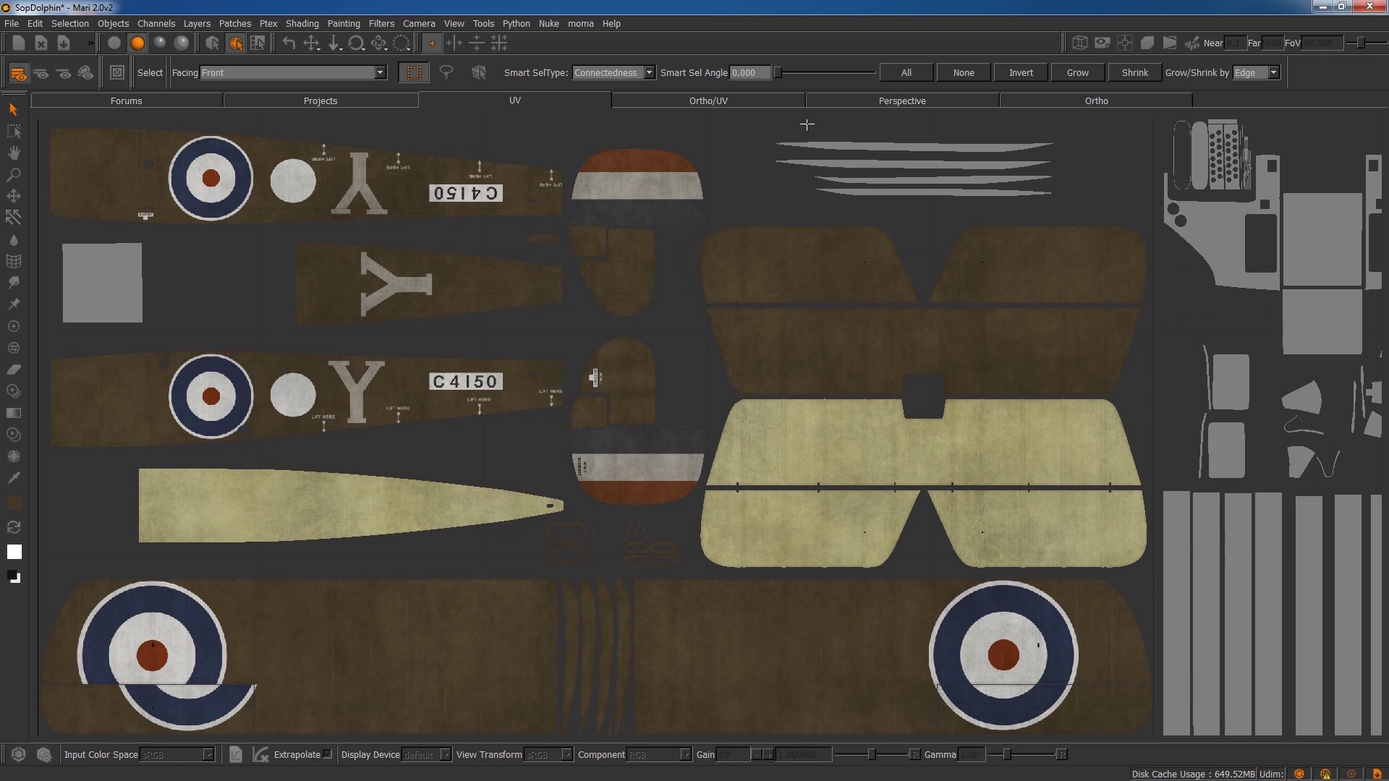
Step: Return to Ortho view, orbit the textured biplane from the front, and restore the Channels palette with Tab
left_click(1088, 102)
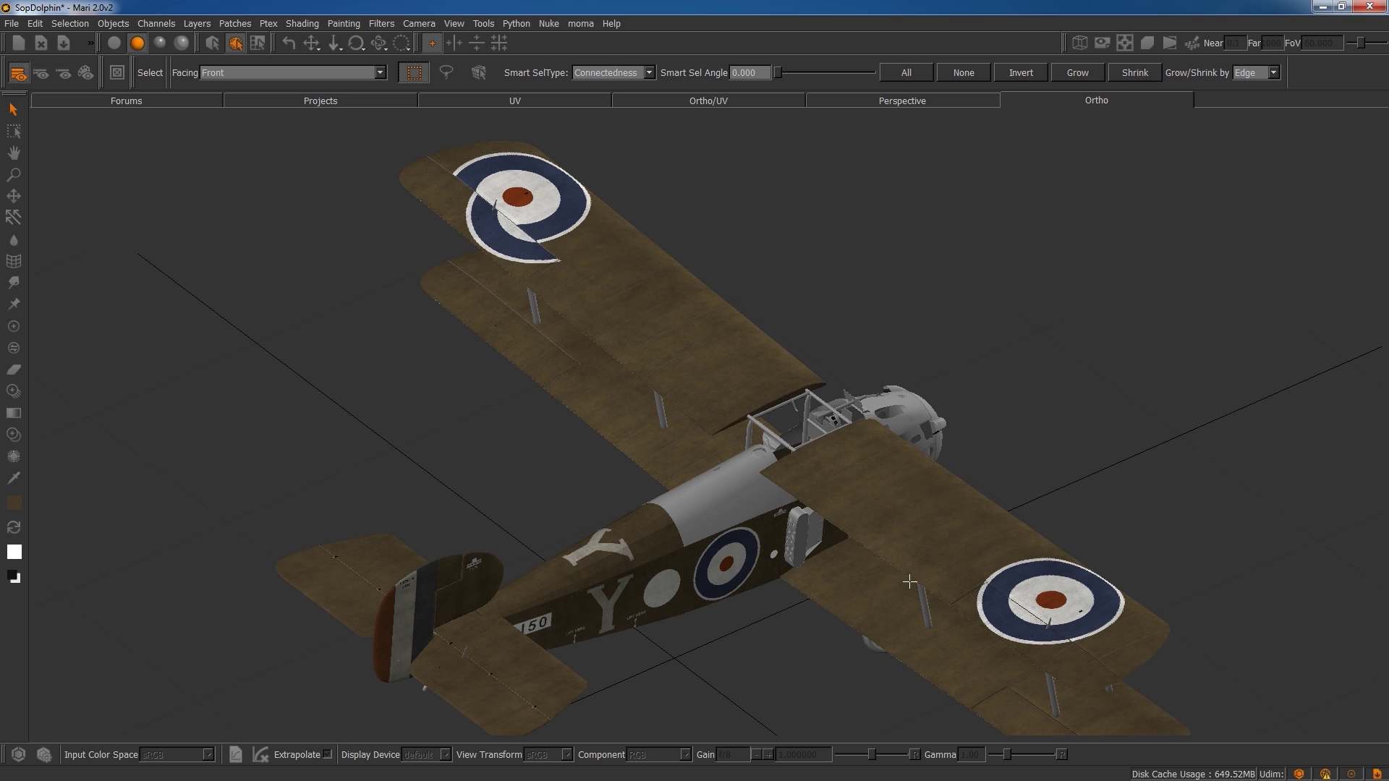
middle_click_drag(910, 582, 665, 653)
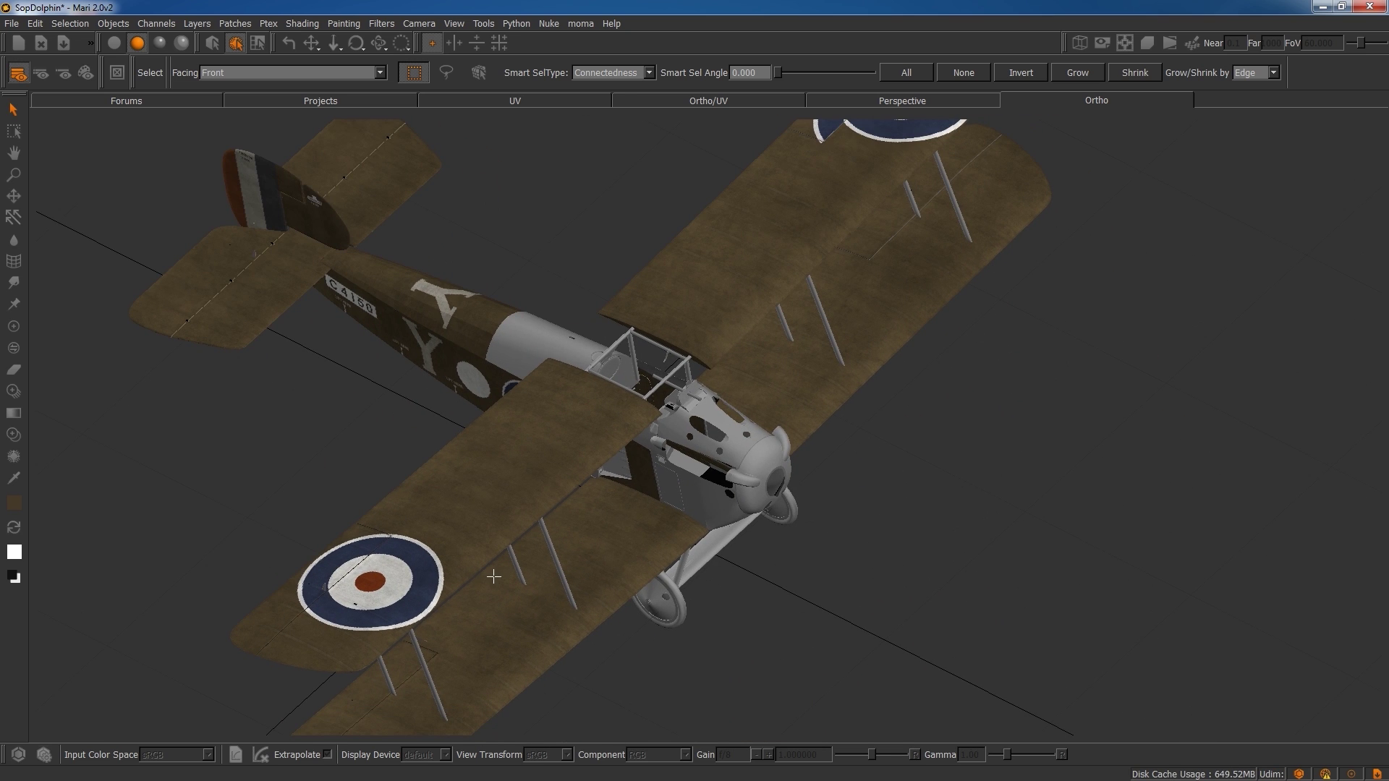
key("Tab")
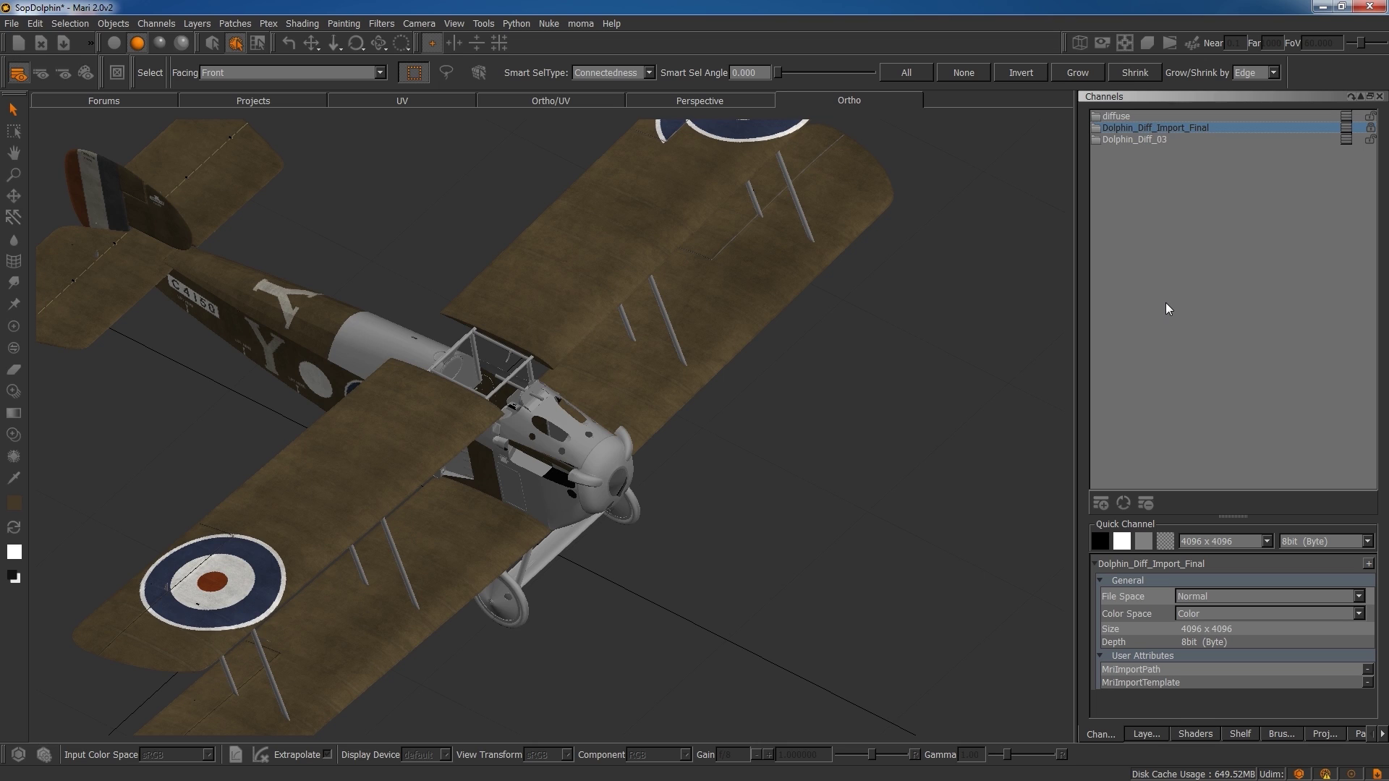
middle_click_drag(704, 567, 595, 618)
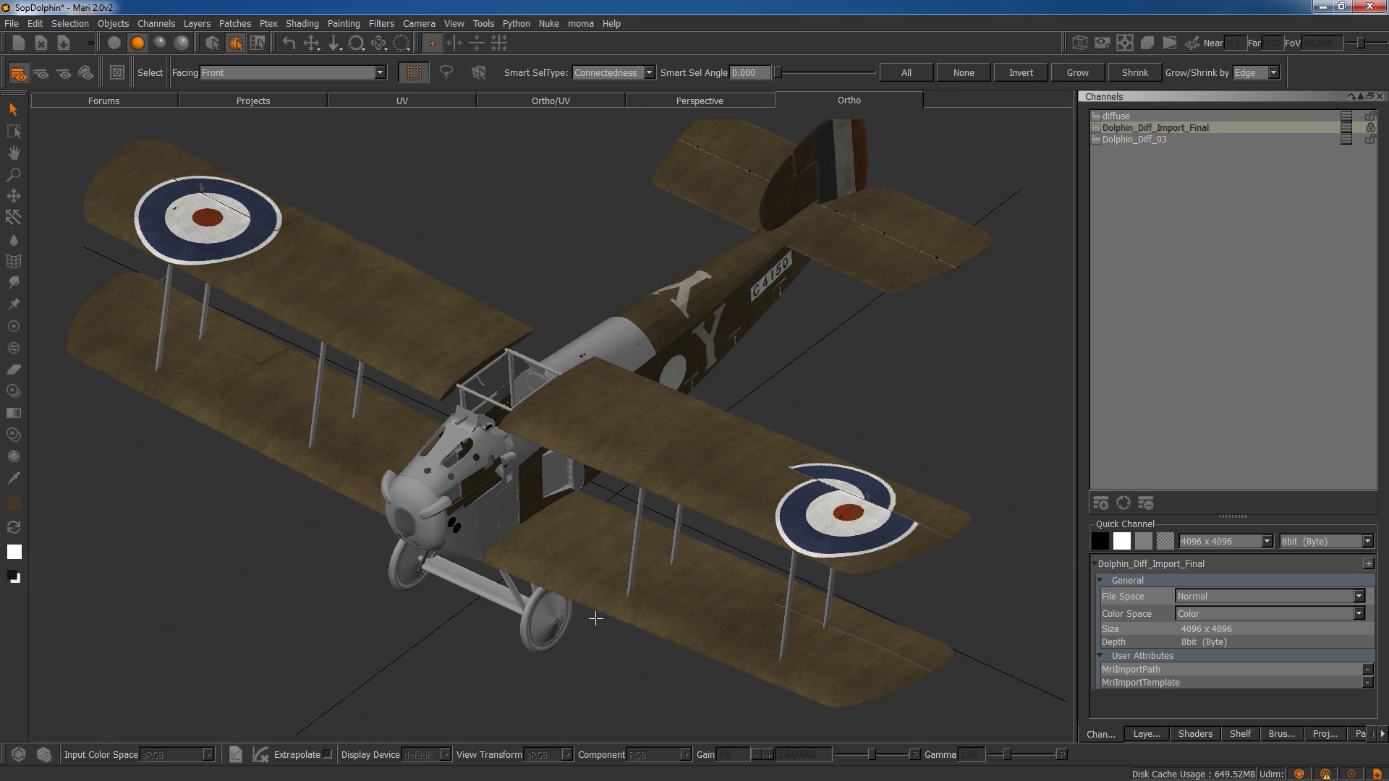